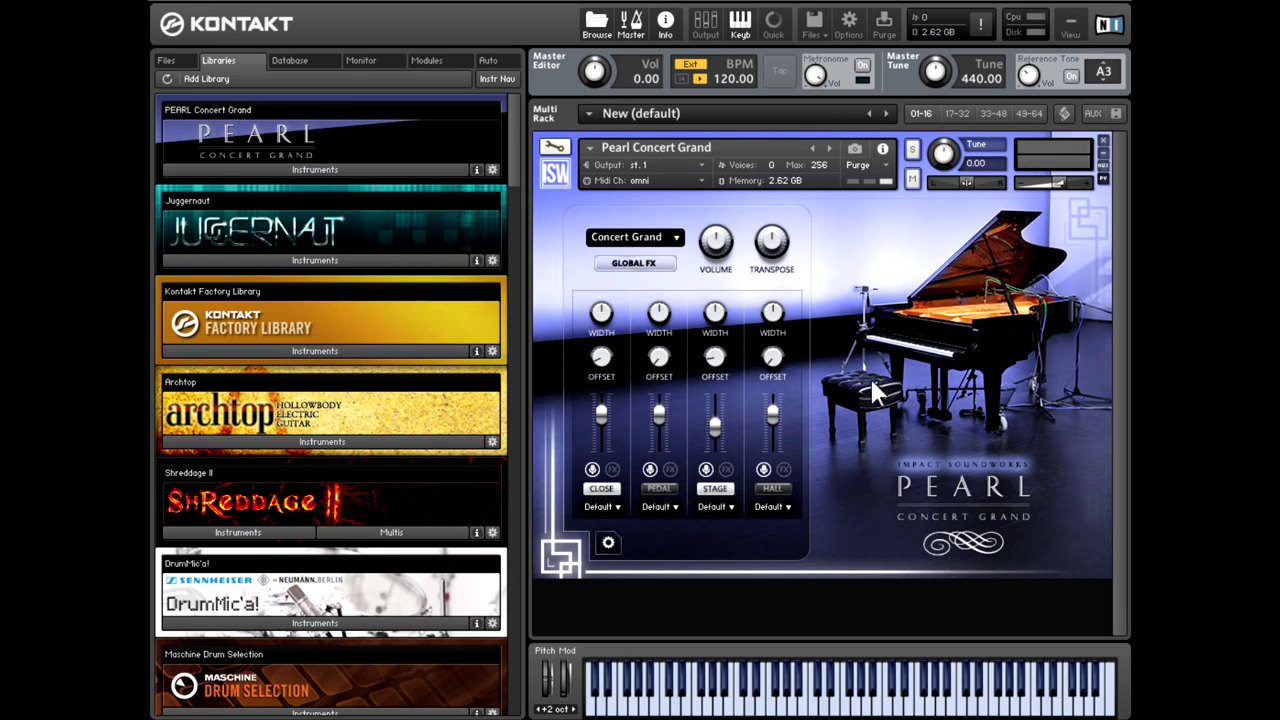
Enable the tail and remaining mic positions so all four load, raising memory to 4.63 GB.
left_click(659, 488)
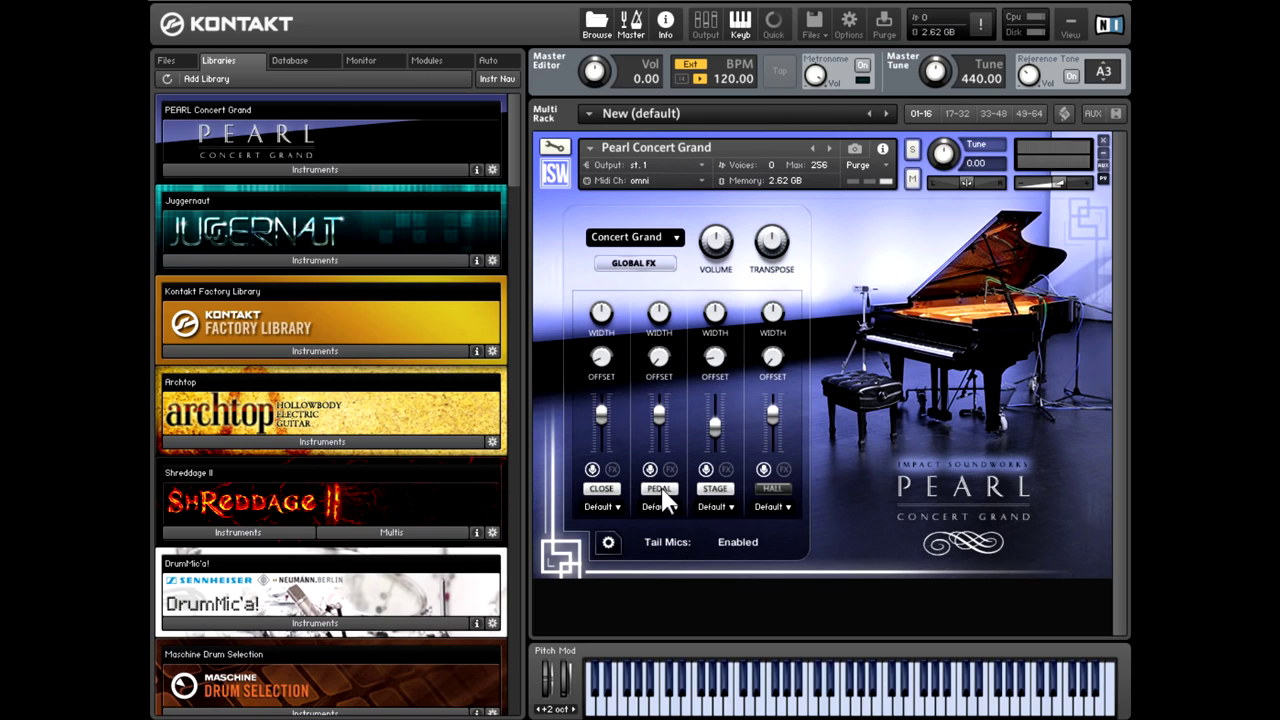
left_click(773, 488)
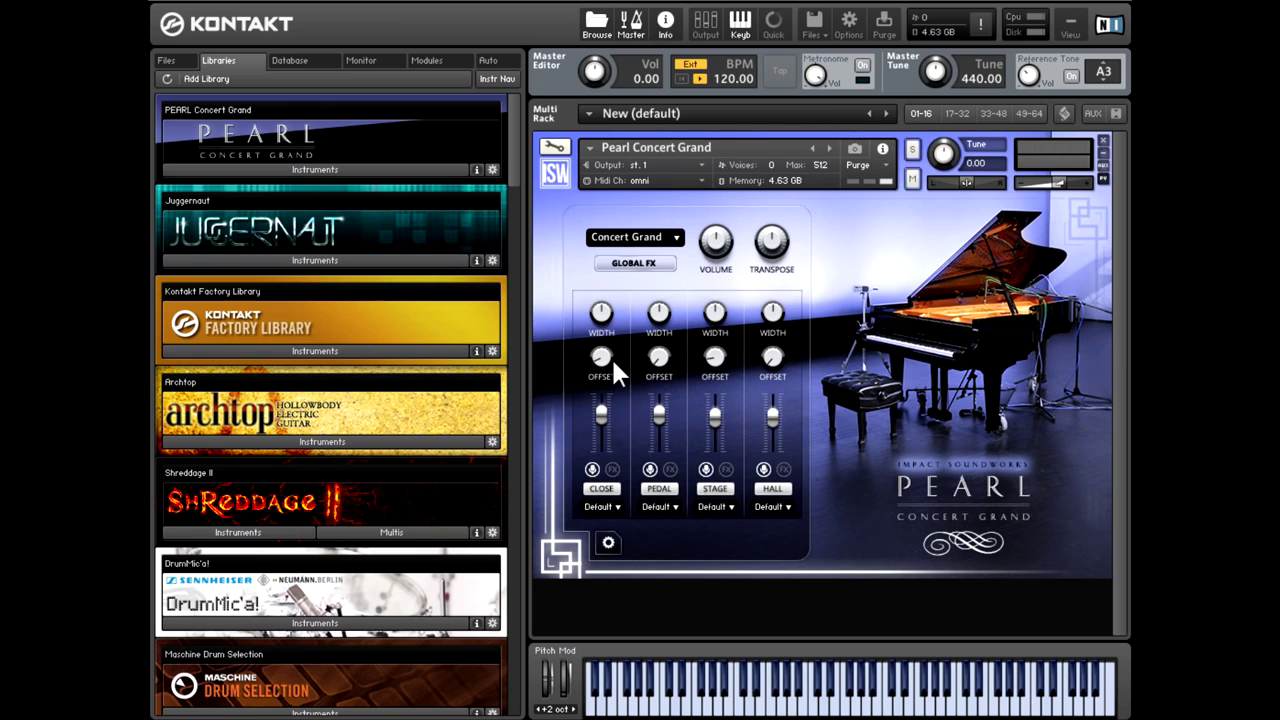
left_click(612, 469)
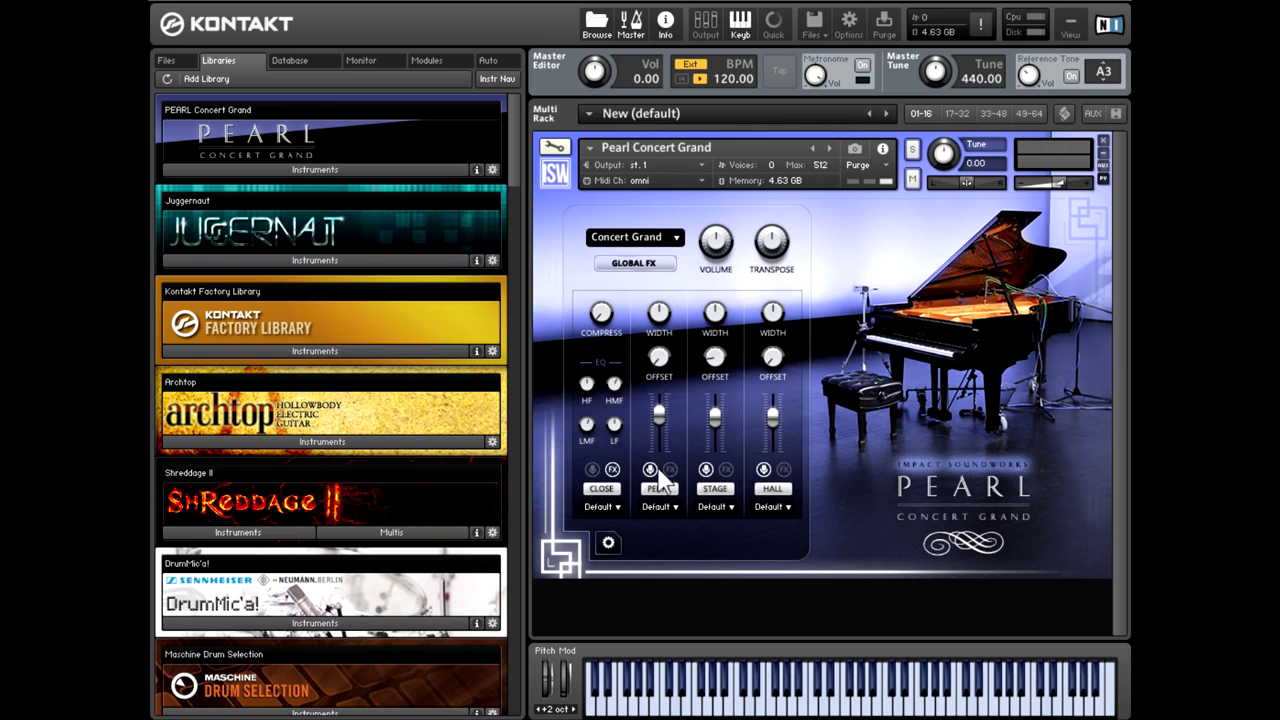
left_click(670, 469)
left_click(726, 469)
left_click(783, 469)
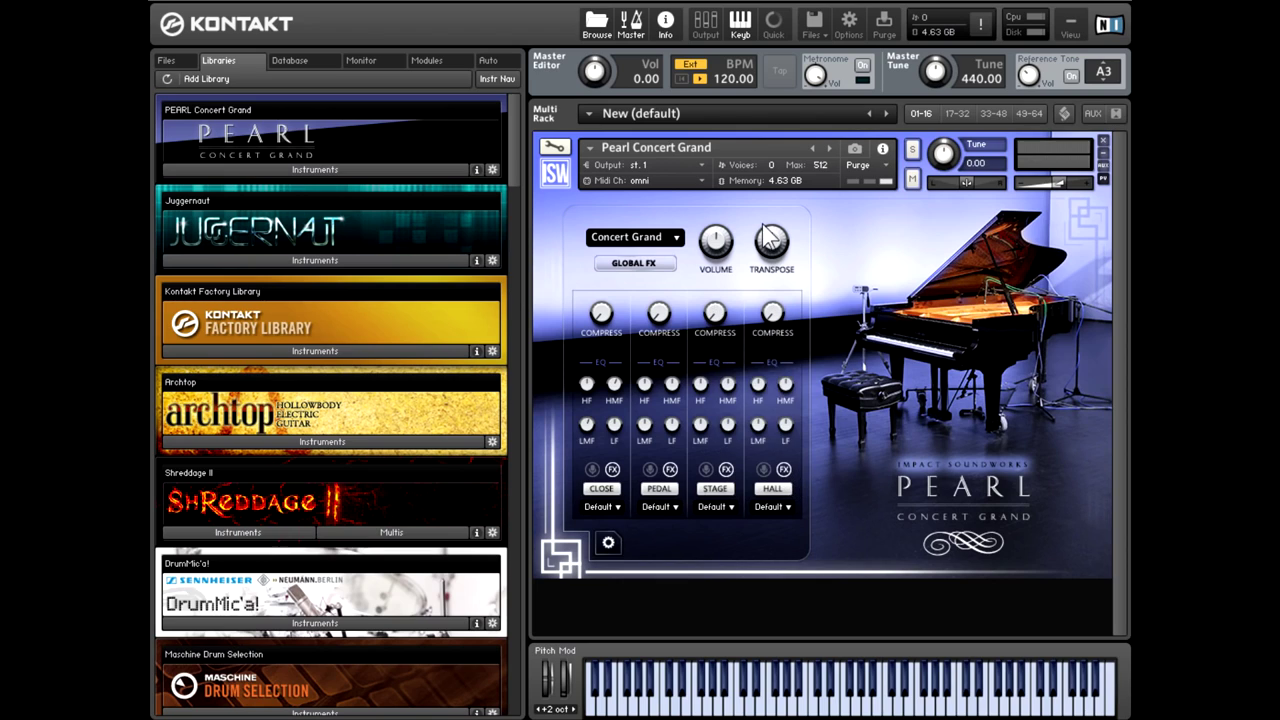
left_click(763, 469)
left_click(706, 468)
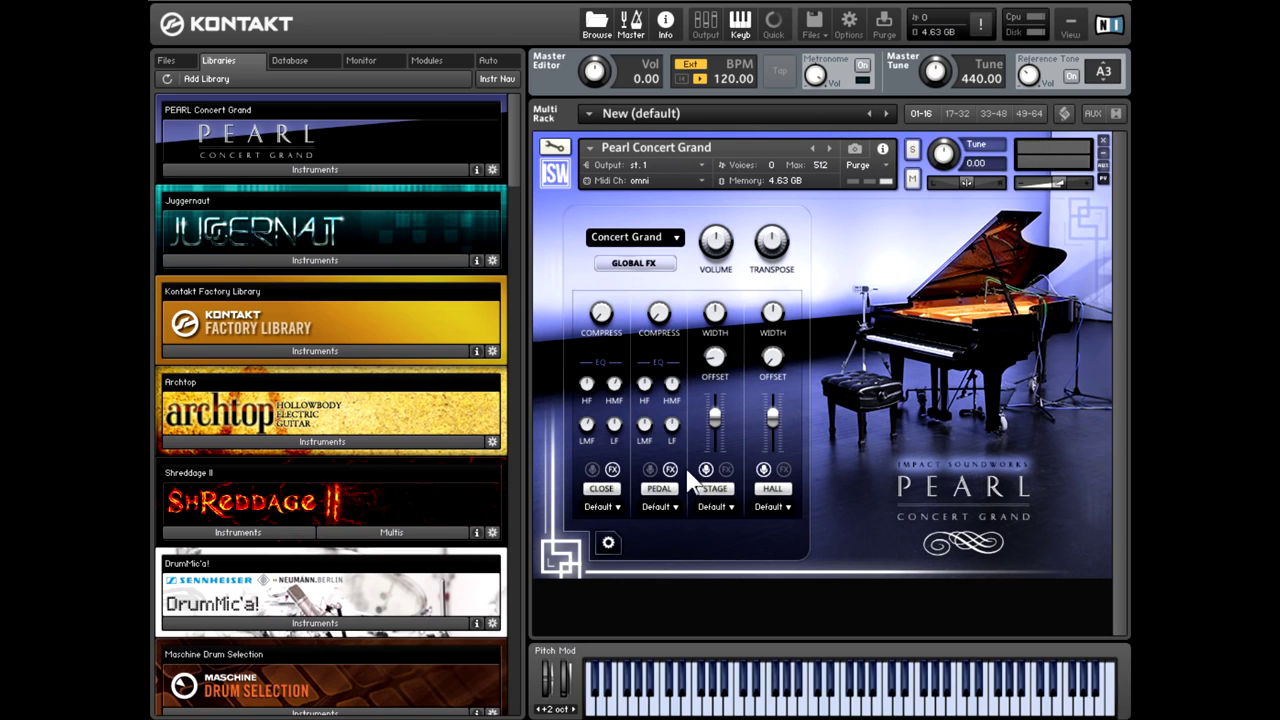
left_click(650, 469)
left_click(593, 468)
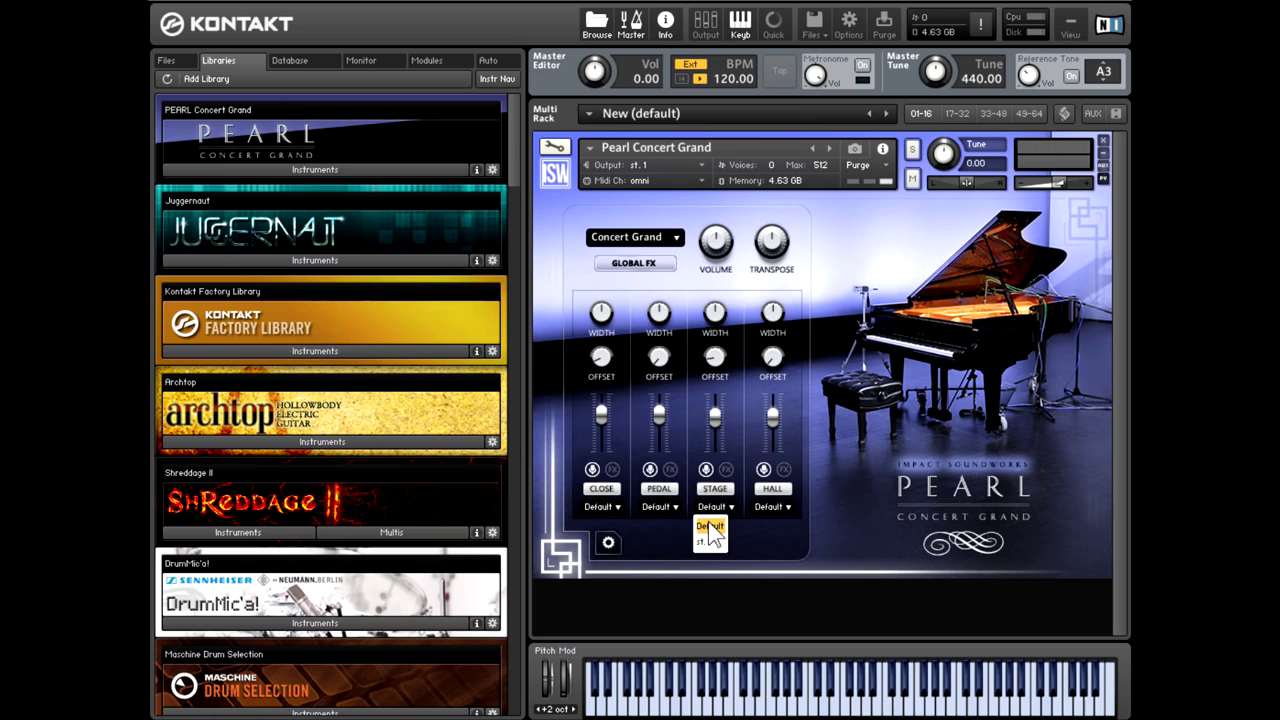
left_click(780, 549)
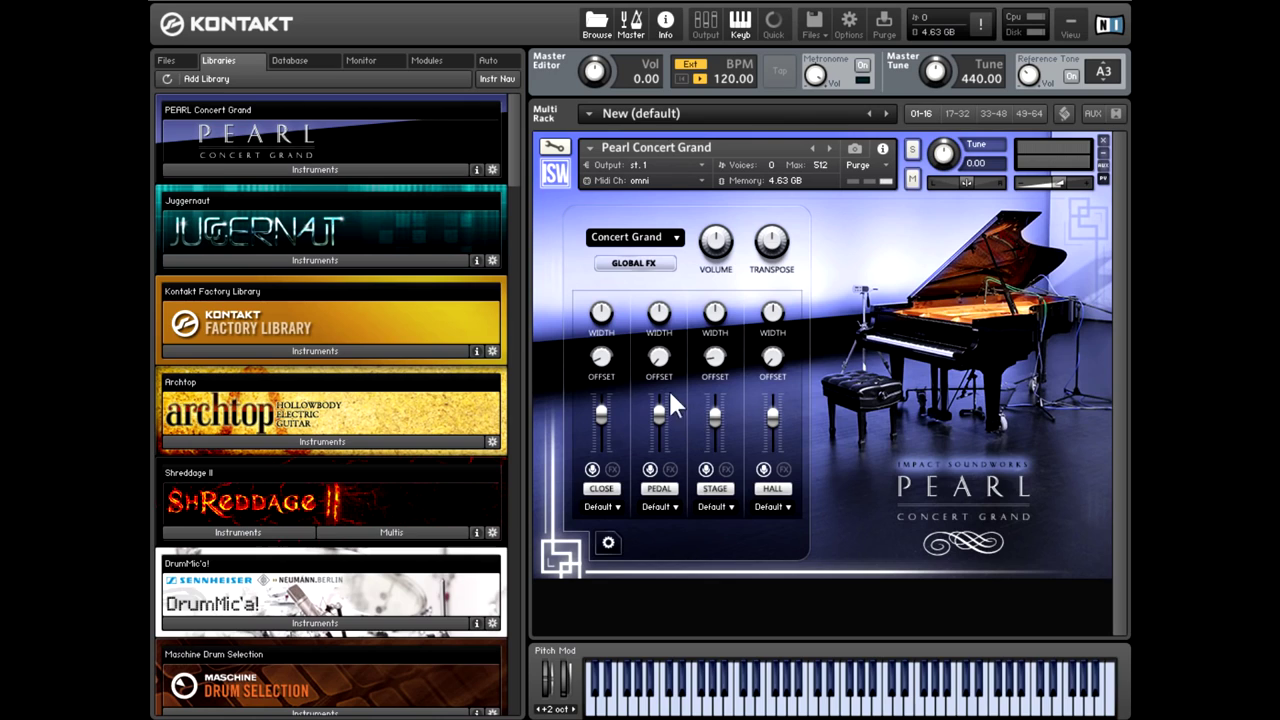
Pull the pedal and stage faders down, nudge the hall offset, and collapse the close mic to mono.
left_click_drag(658, 411, 675, 605)
left_click_drag(716, 420, 712, 645)
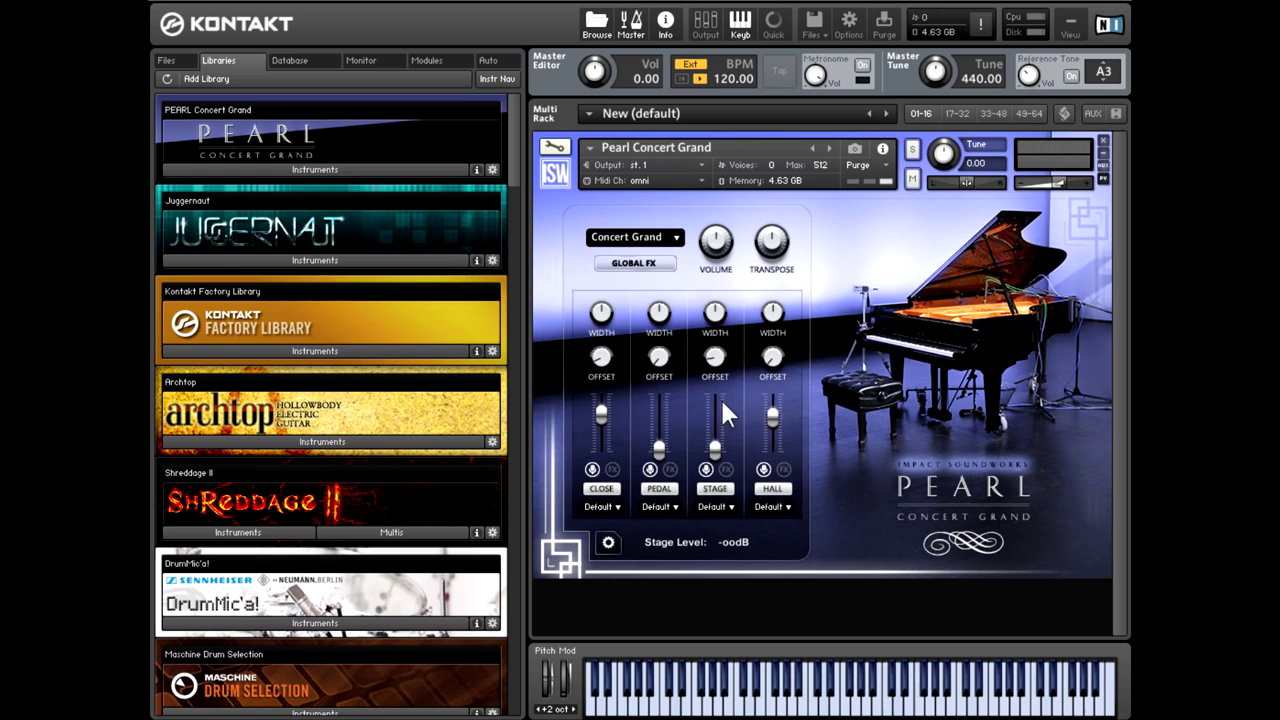
left_click_drag(771, 362, 783, 343)
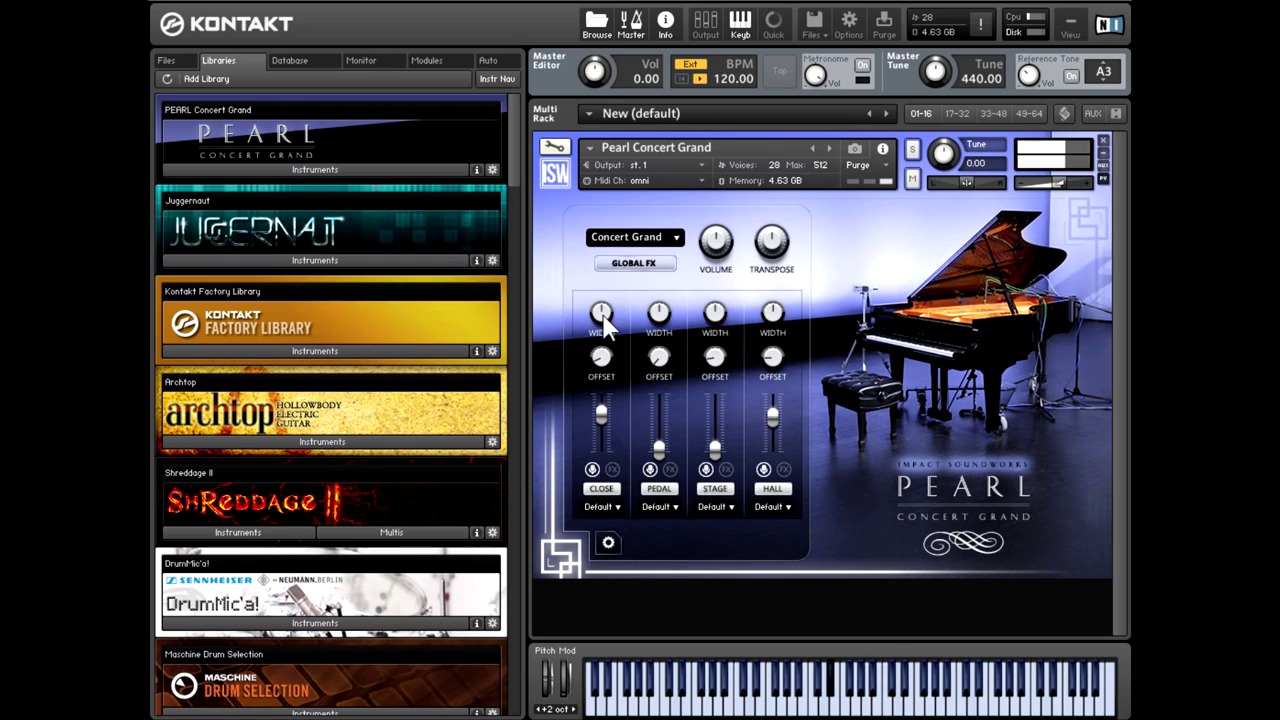
left_click_drag(605, 320, 603, 428)
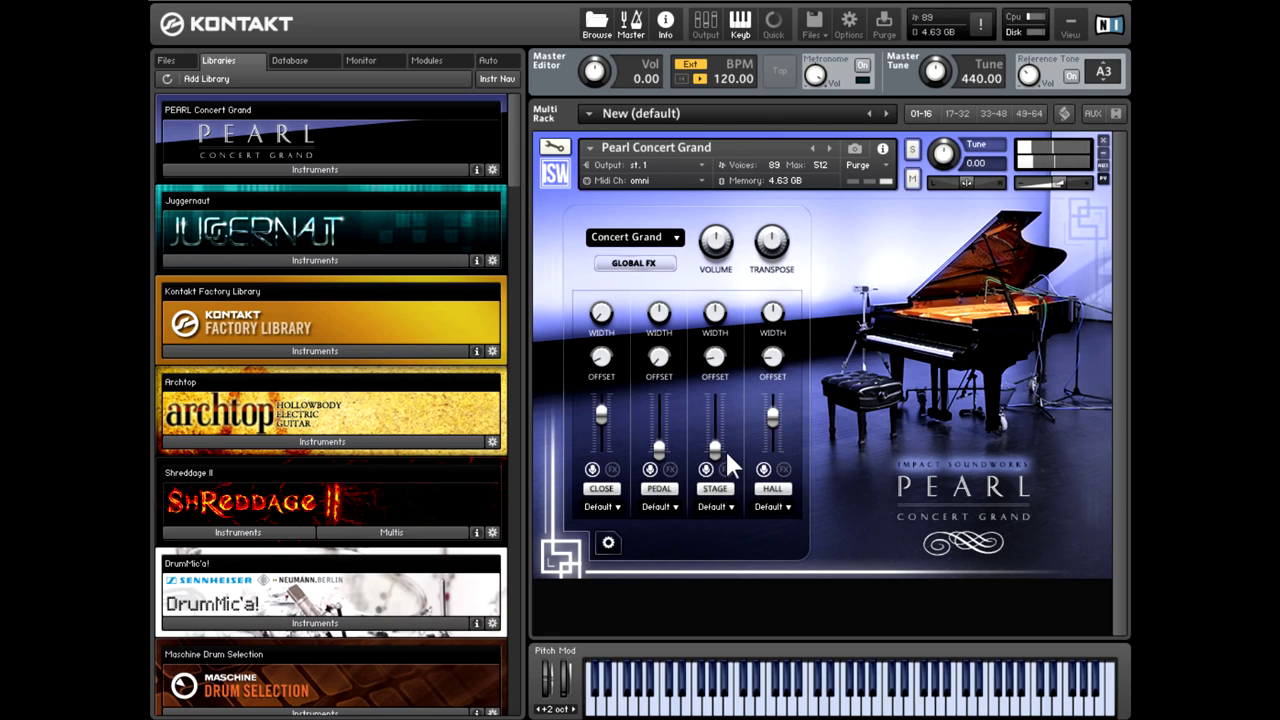
Raise stage to -3.2 dB at full width, narrow and lower hall, and set close to -0.9 dB.
left_click_drag(719, 451, 731, 317)
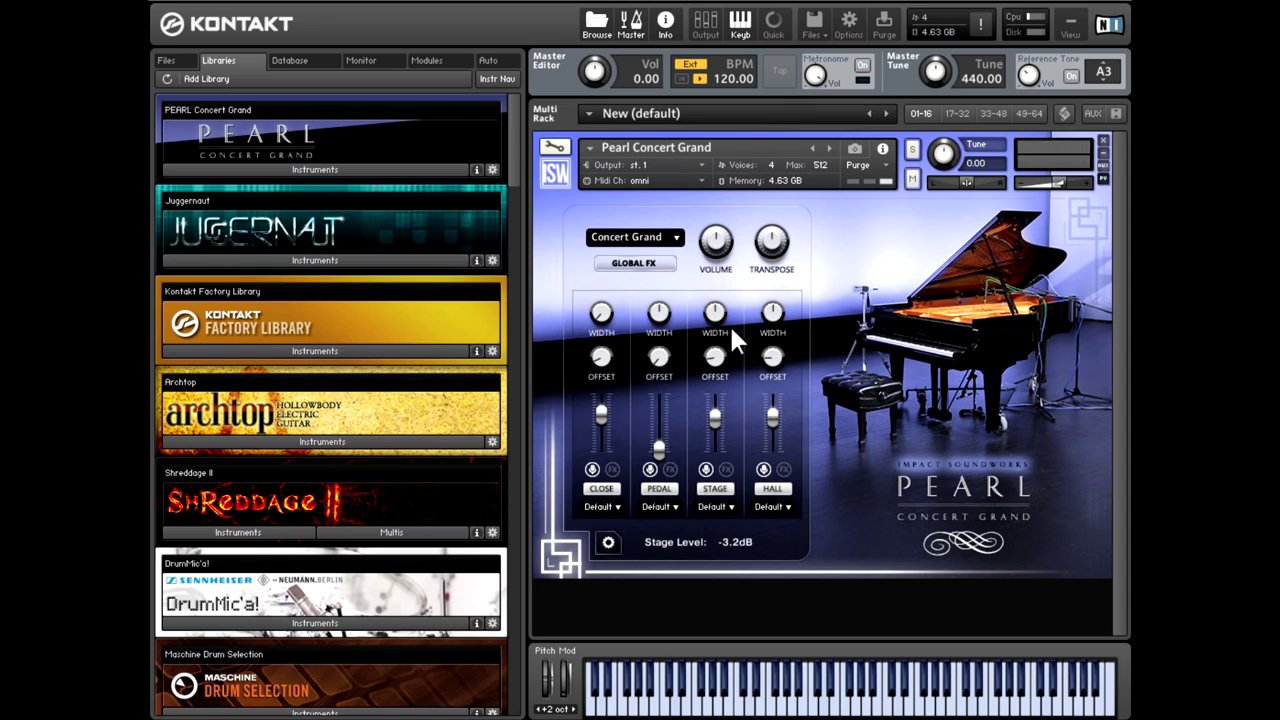
left_click_drag(723, 332, 731, 209)
left_click_drag(775, 316, 777, 345)
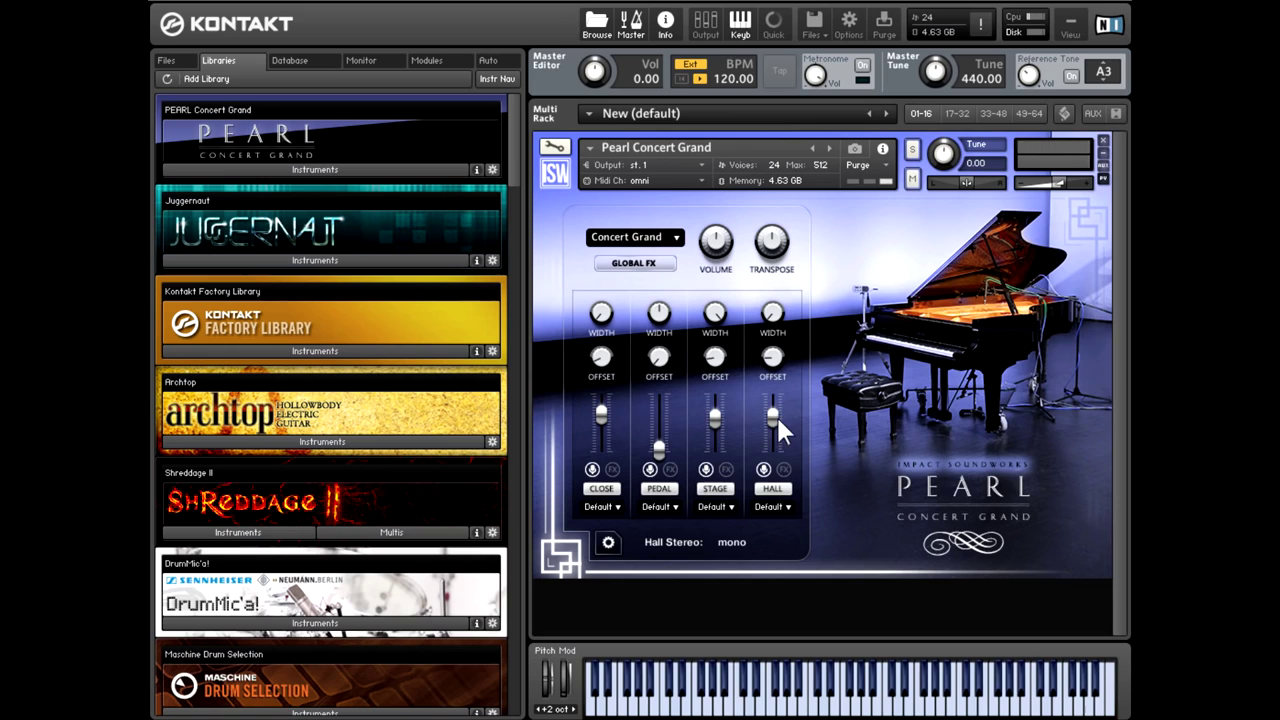
left_click_drag(776, 414, 771, 439)
left_click_drag(604, 412, 677, 324)
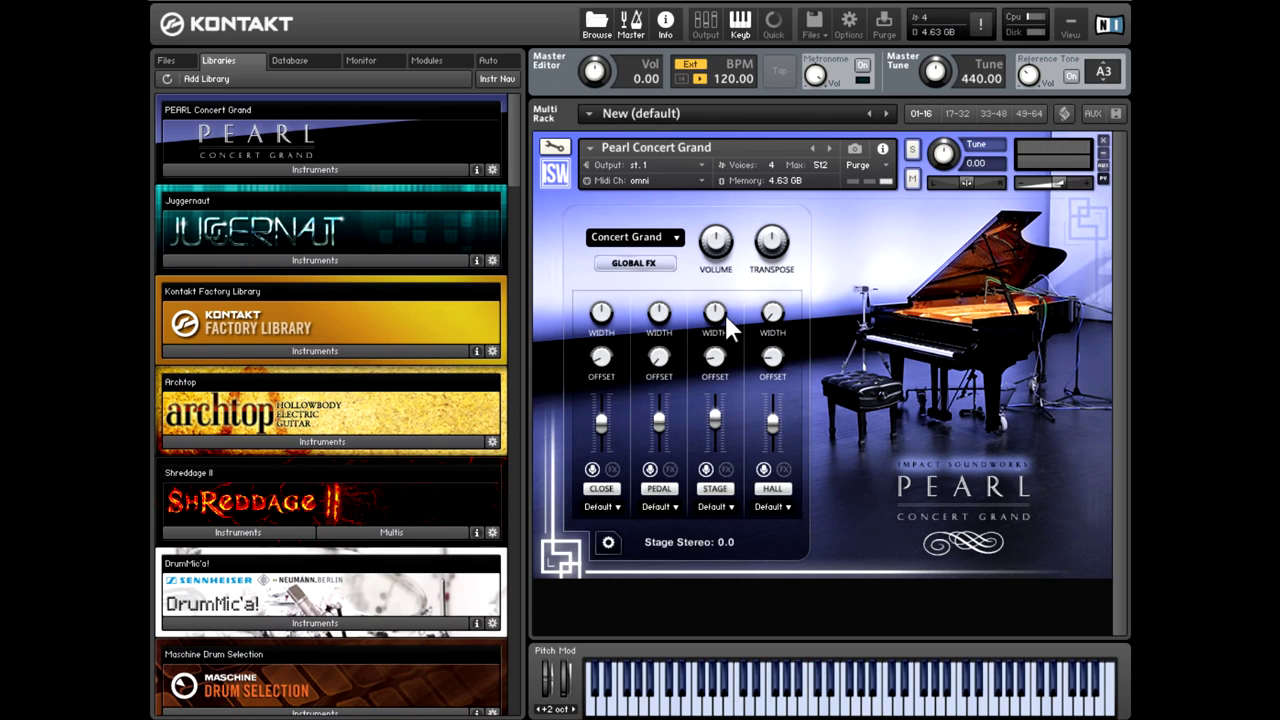
In the global FX rack, pick Cosmic 1 from the Reverb preset list.
left_click(639, 263)
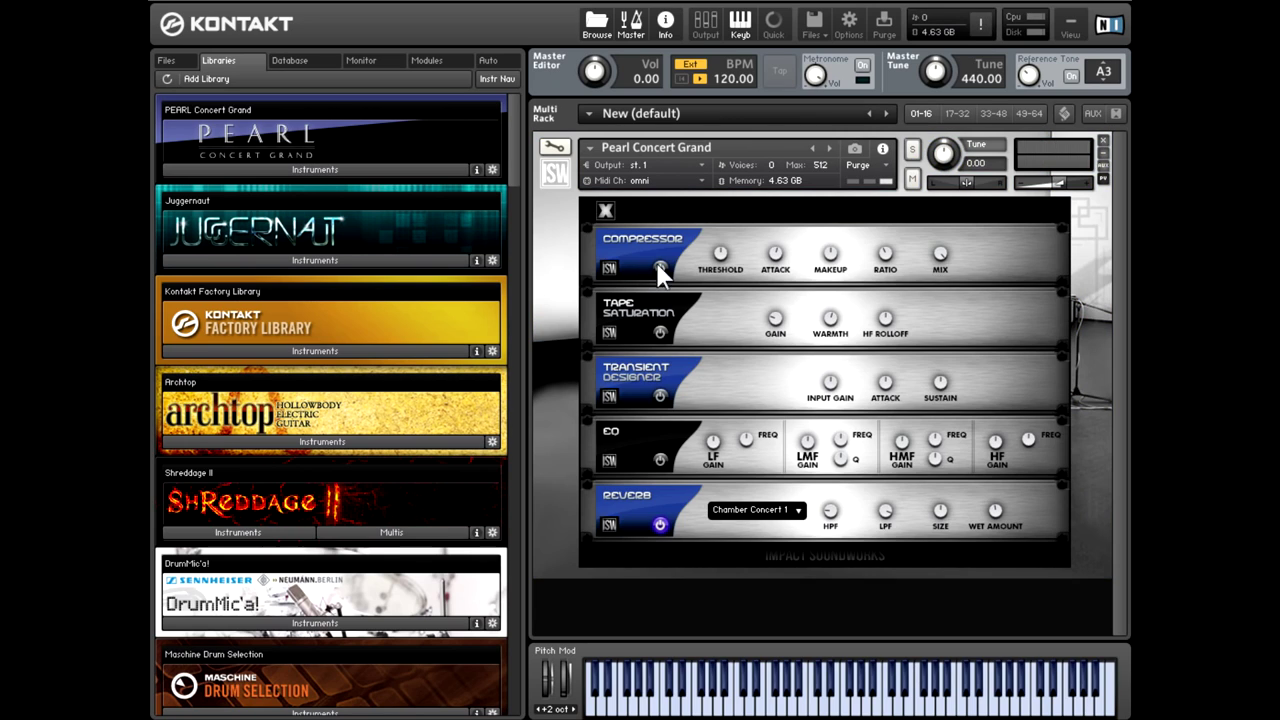
left_click(741, 512)
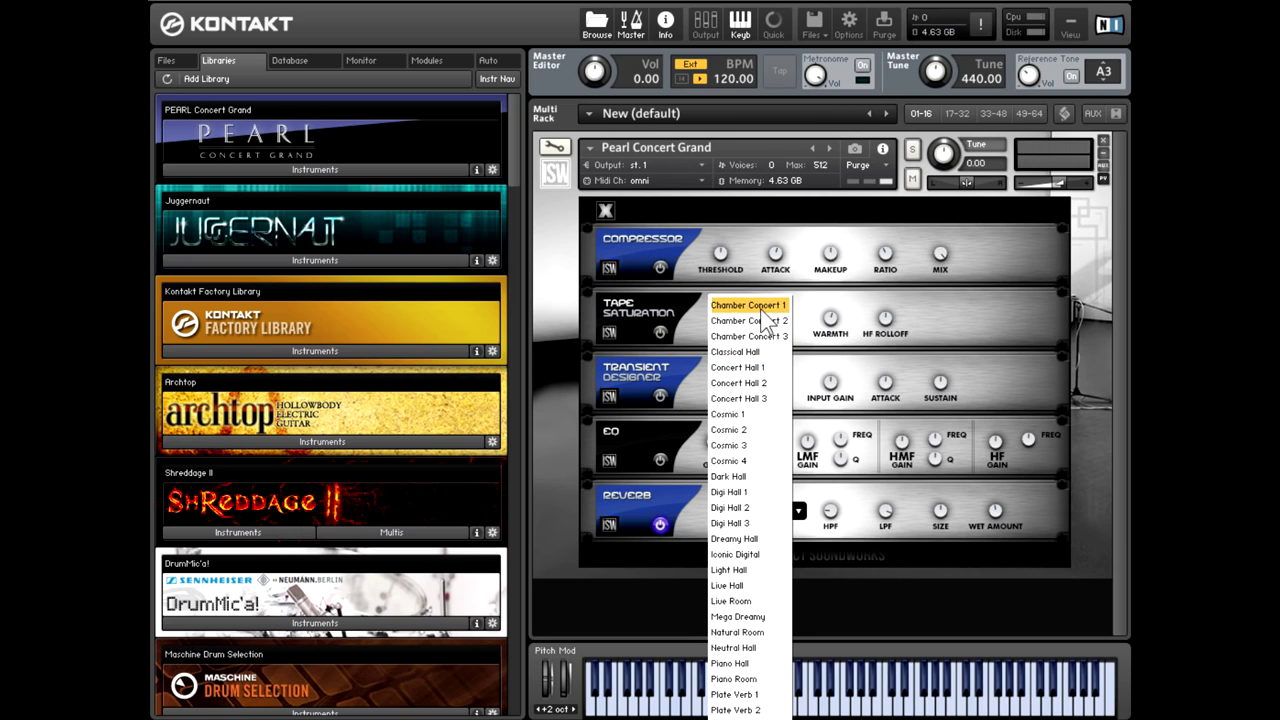
left_click(754, 419)
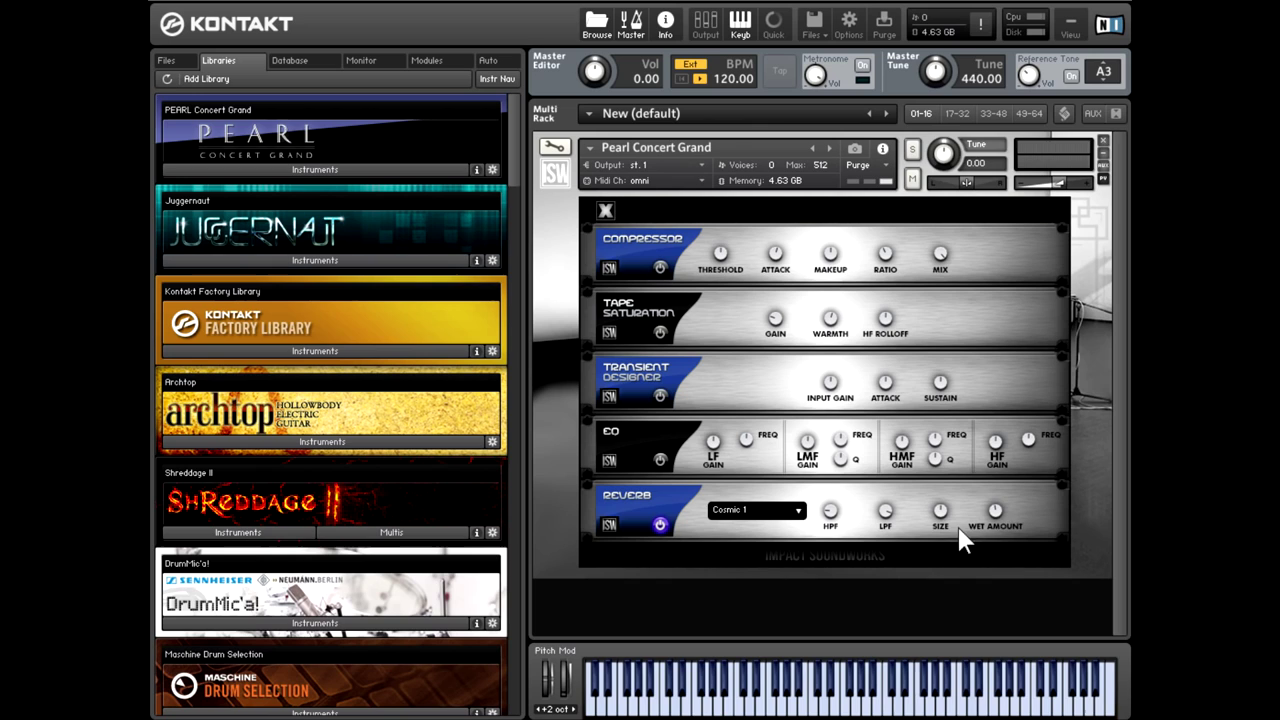
Close the FX rack, drop the pedal, stage and hall faders to the bottom, and reopen global FX.
mouse_move(996, 507)
left_click(598, 207)
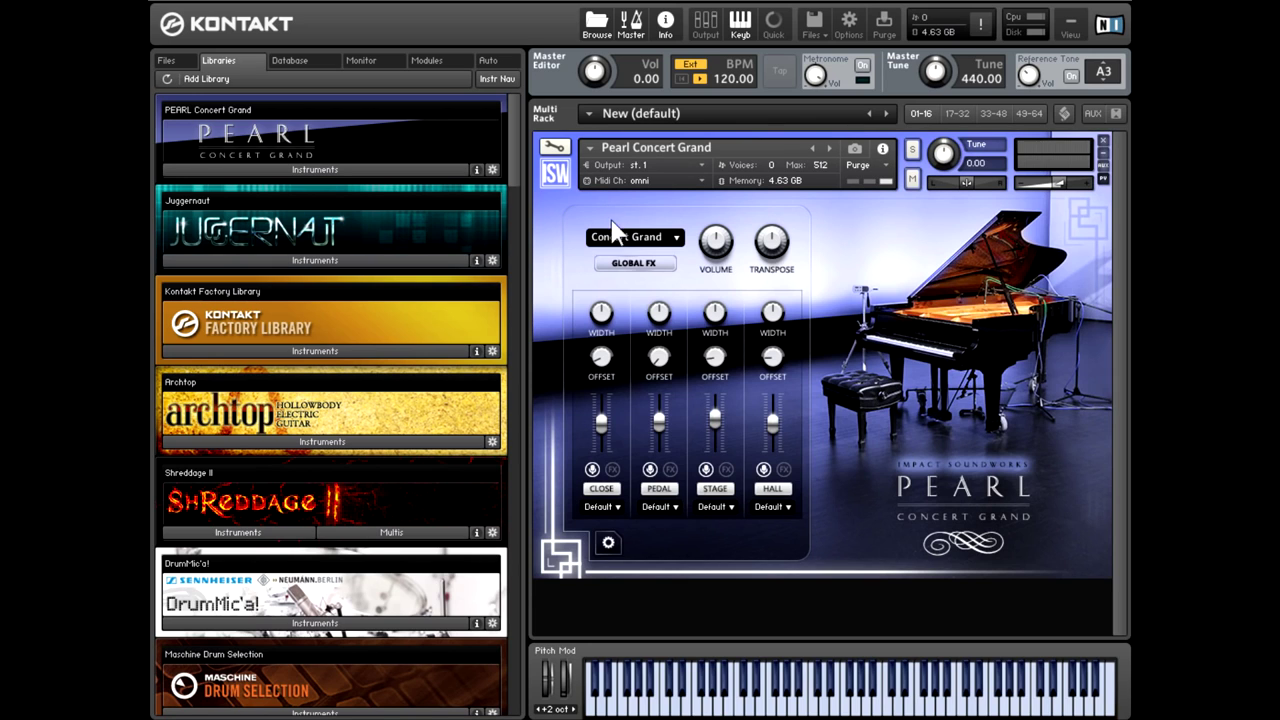
mouse_move(654, 393)
left_mouse_down()
mouse_move(662, 450)
mouse_move(773, 432)
left_mouse_up()
left_click_drag(781, 500, 769, 529)
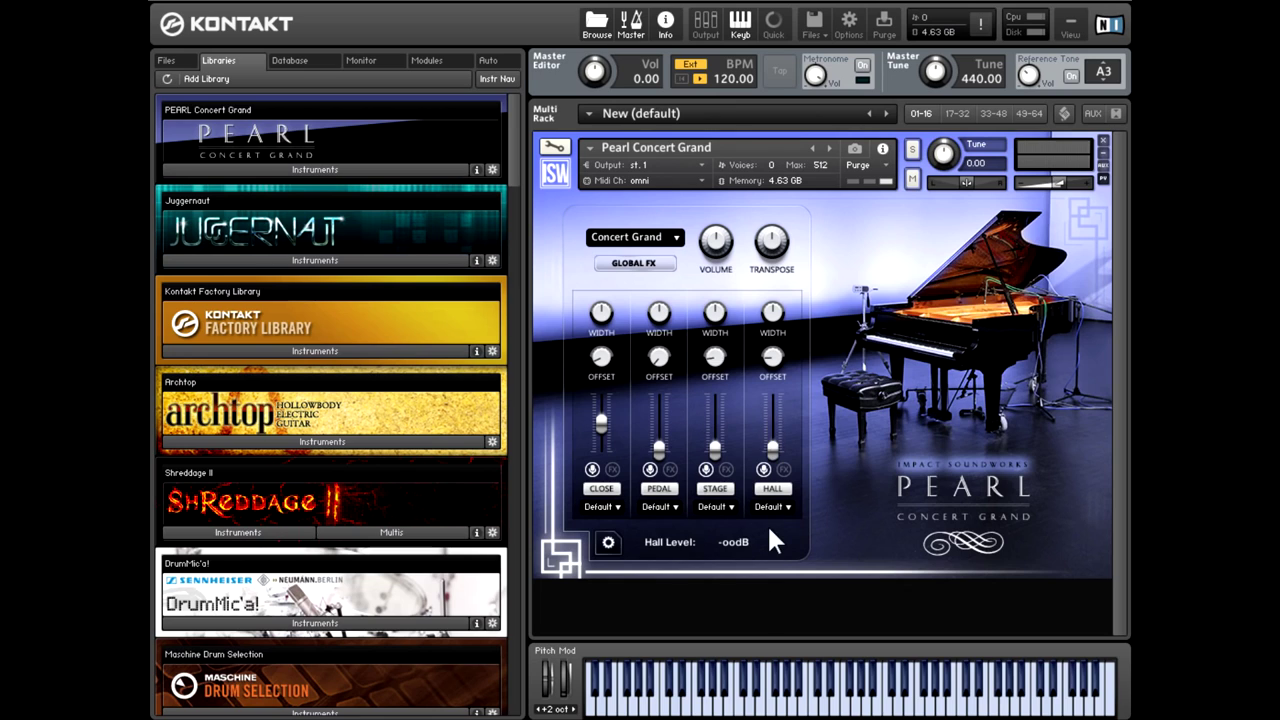
left_click(620, 264)
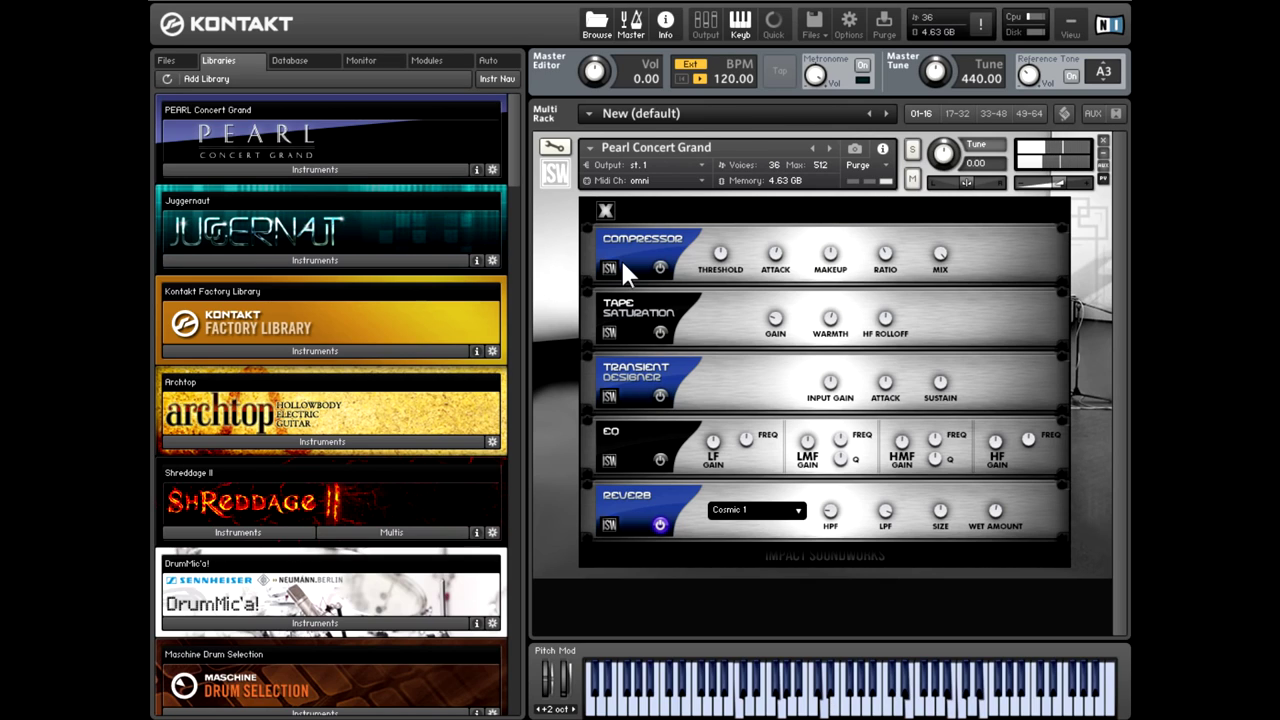
Choose the Live Room reverb preset, then close the global FX rack.
left_click(799, 511)
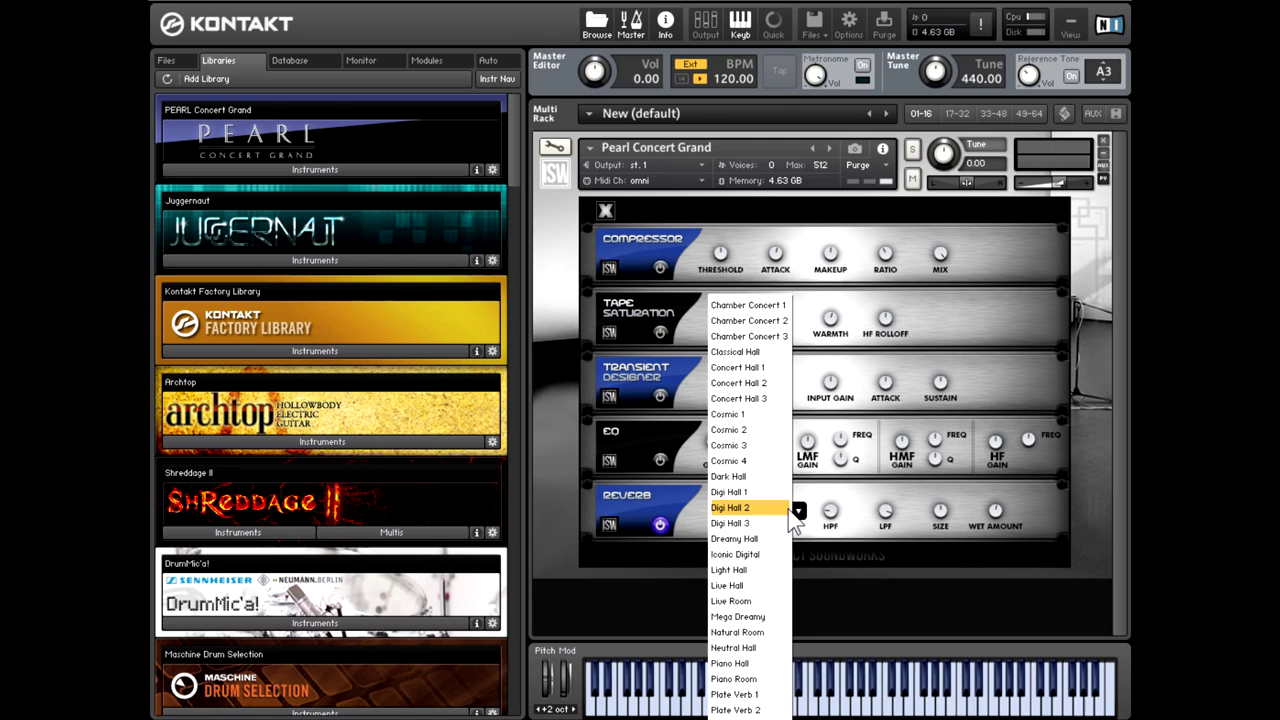
left_click(757, 601)
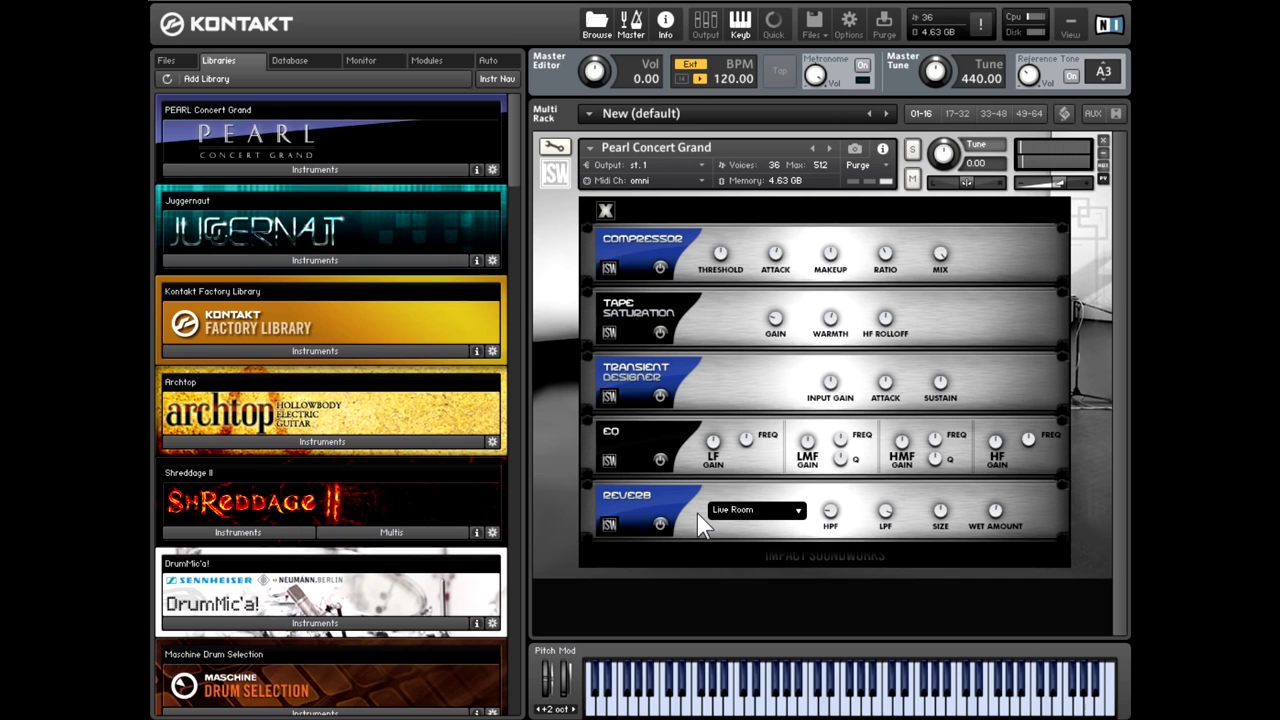
left_click(605, 210)
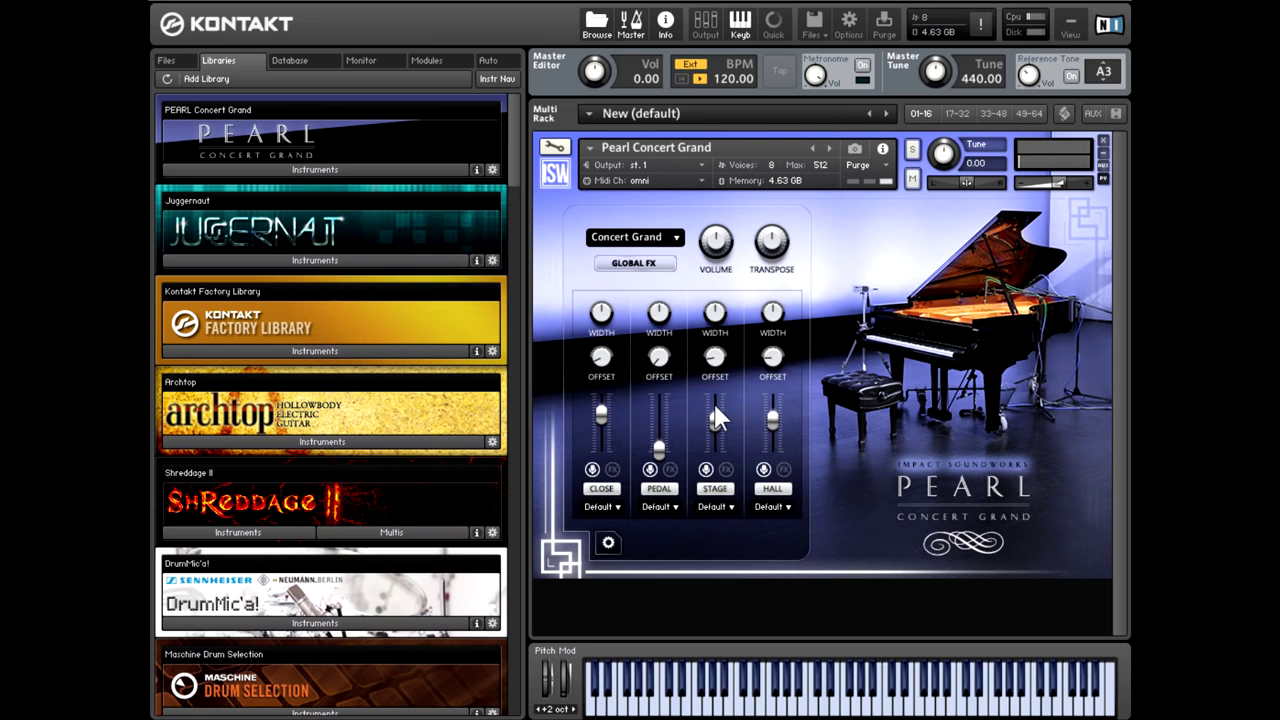
left_click(607, 542)
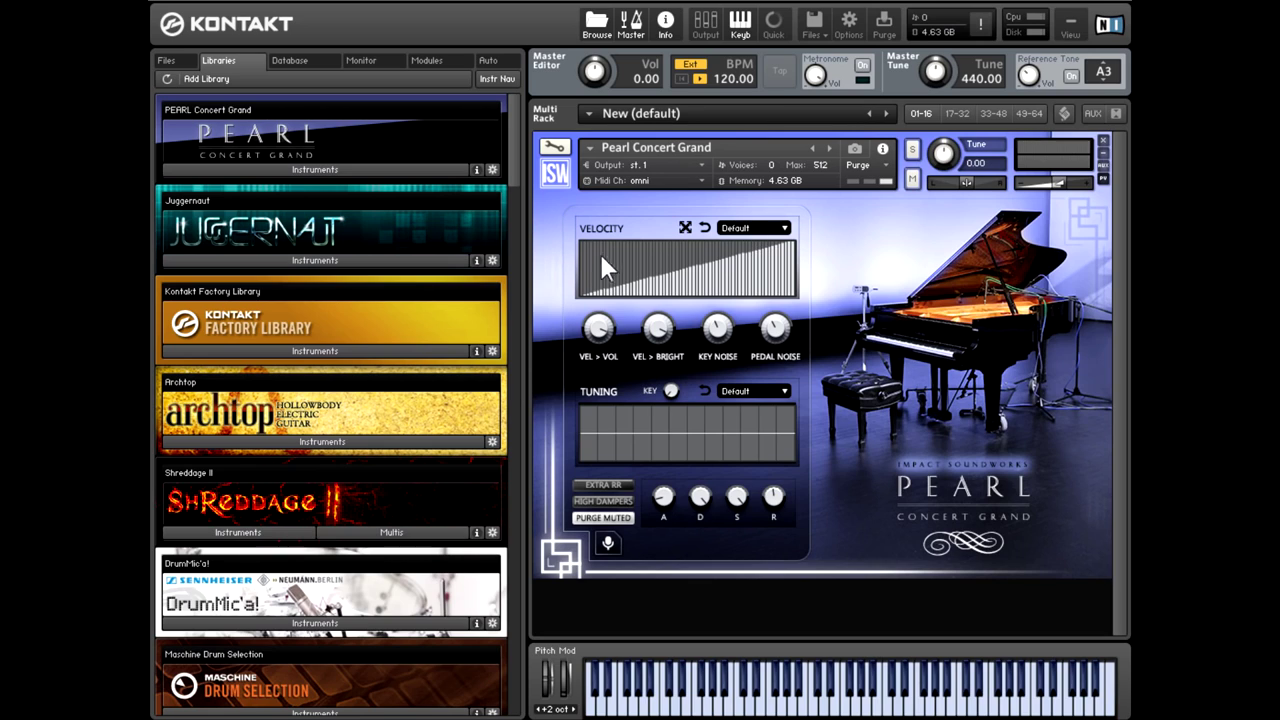
left_click(684, 228)
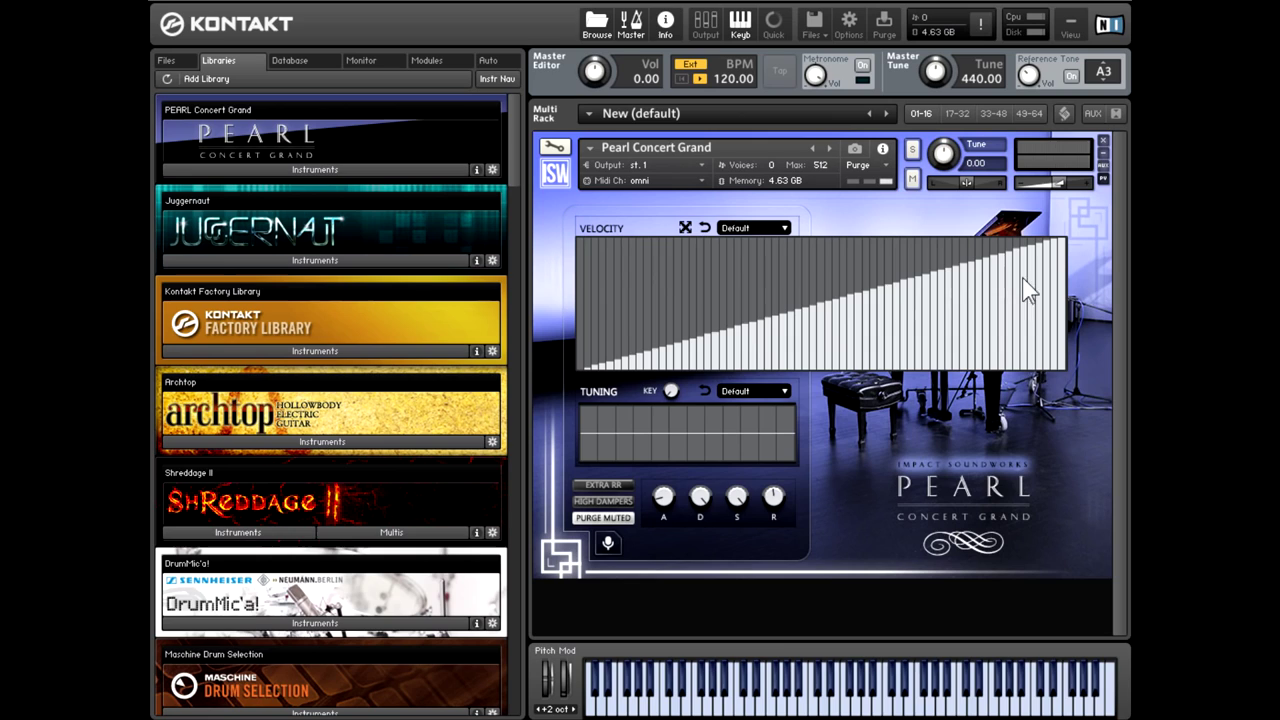
left_click(686, 228)
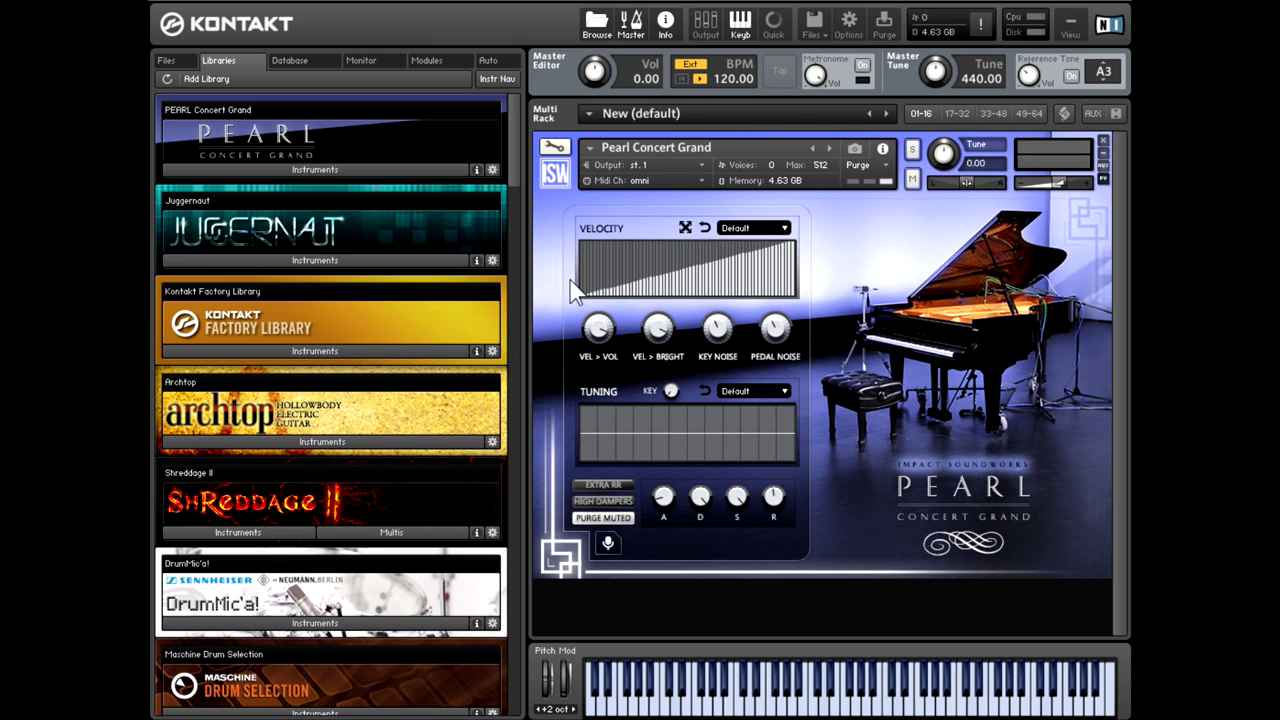
Try the Light, Very Light, Lightest, Heavy, Very Heavy and Heaviest velocity presets in turn.
left_click(757, 228)
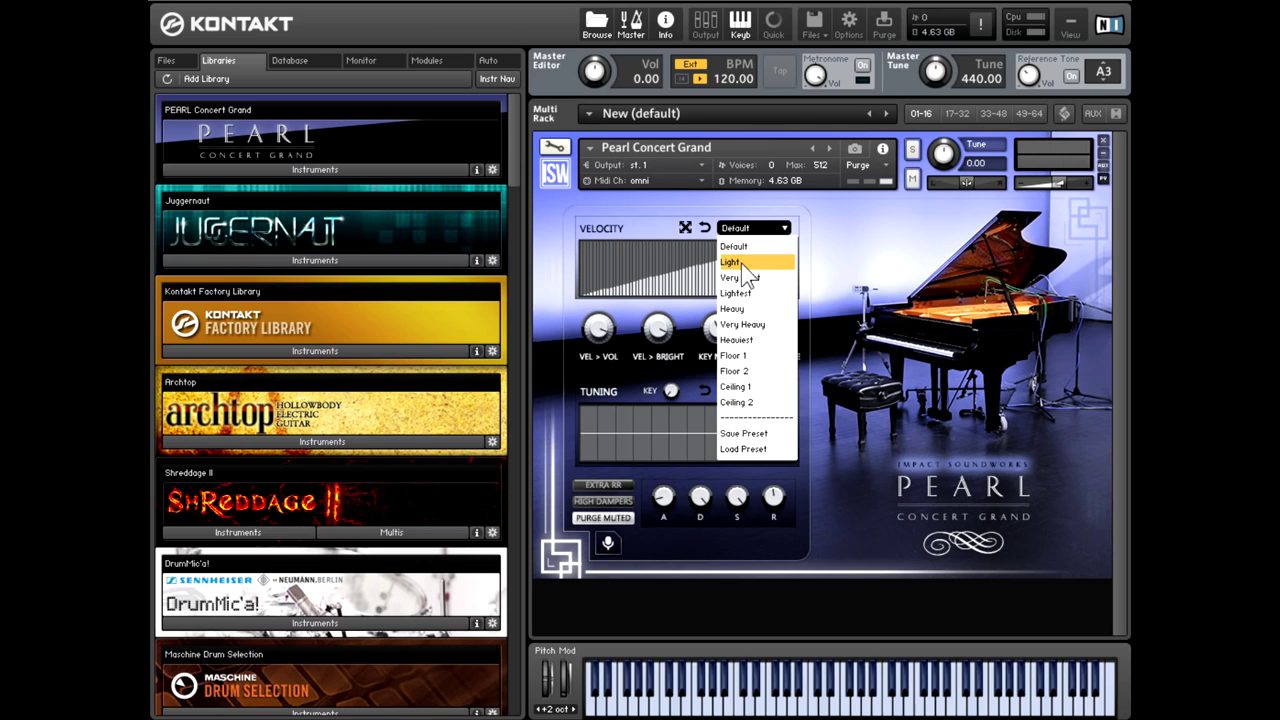
left_click(740, 263)
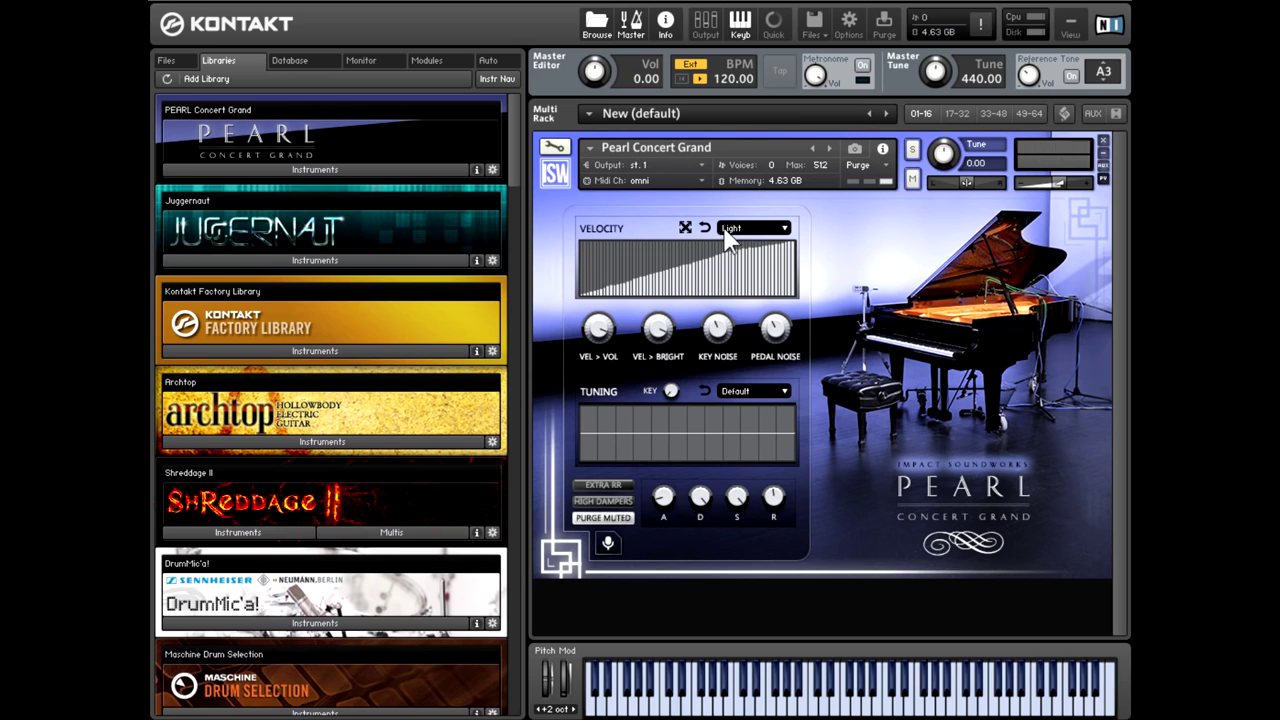
left_click(731, 232)
left_click(736, 278)
left_click(743, 230)
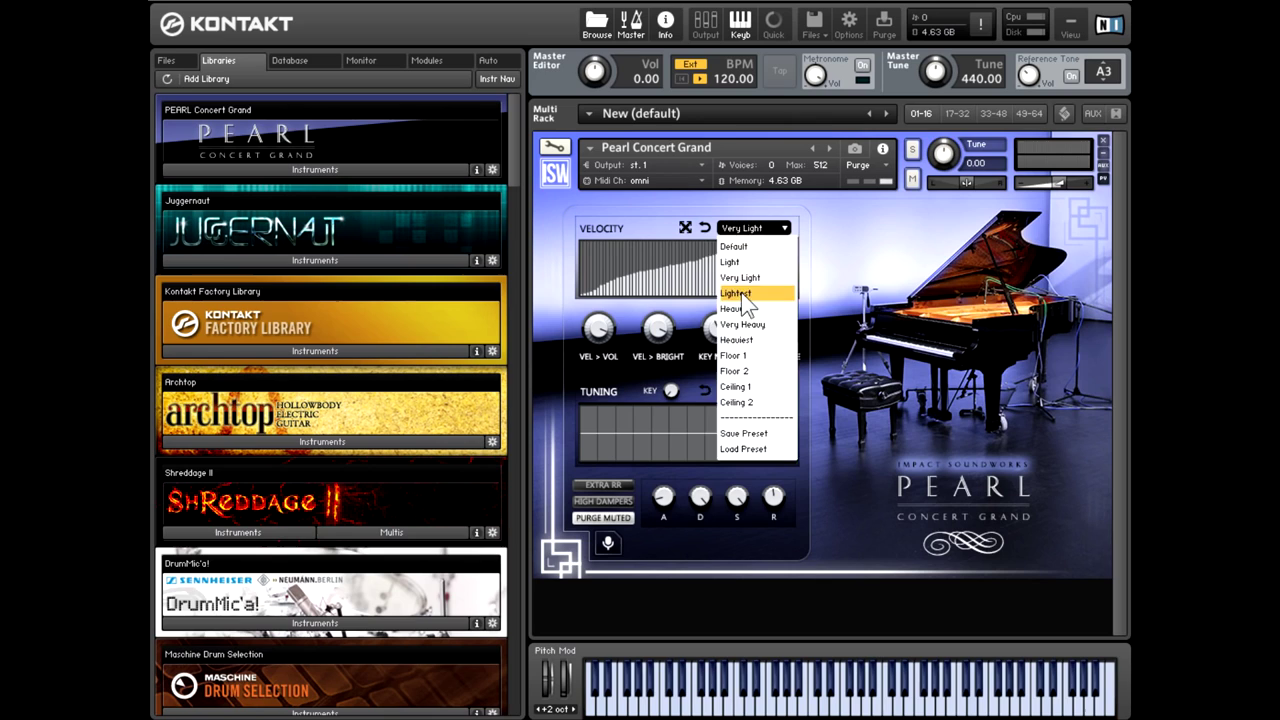
left_click(740, 292)
left_click(752, 228)
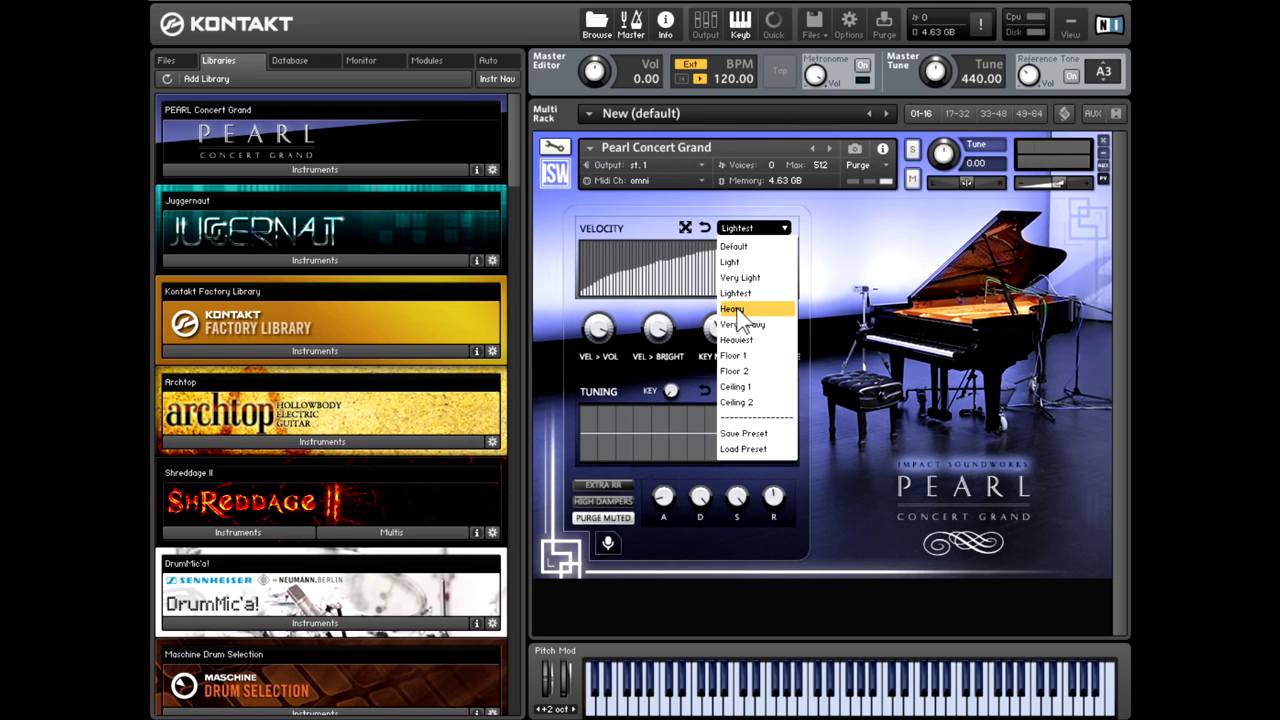
left_click(738, 310)
left_click(752, 228)
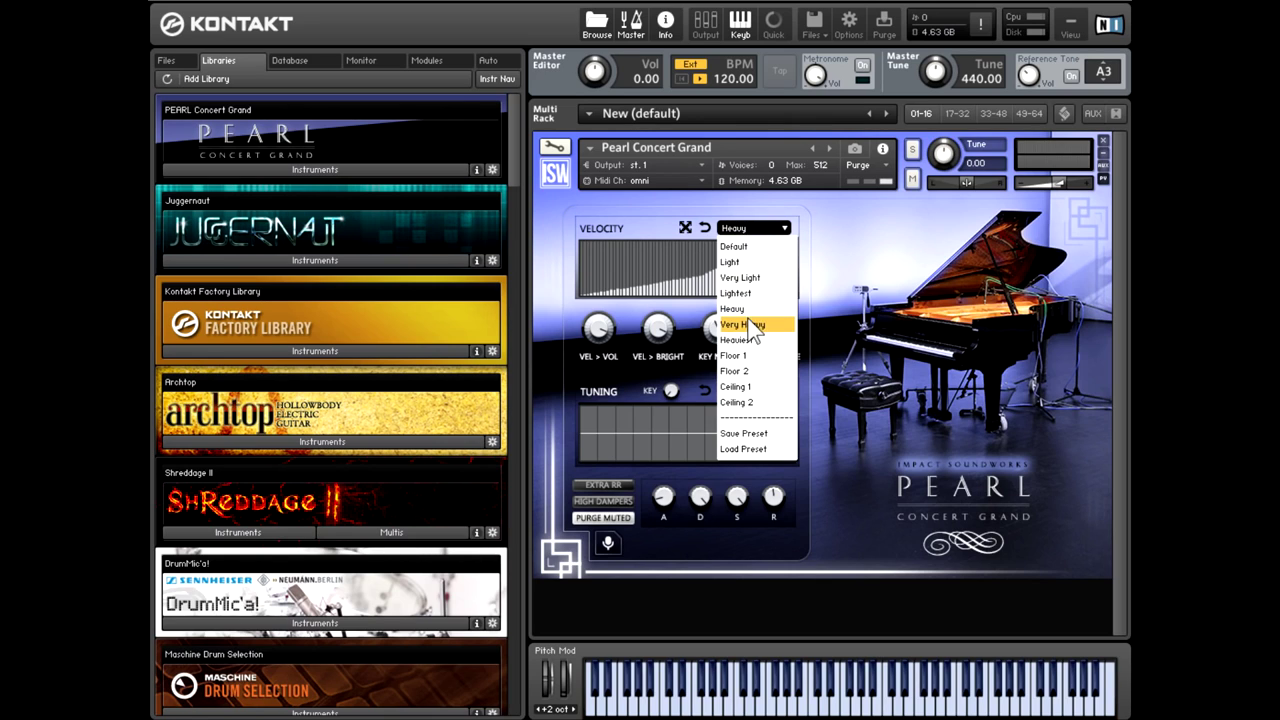
left_click(742, 324)
left_click(751, 228)
left_click(750, 337)
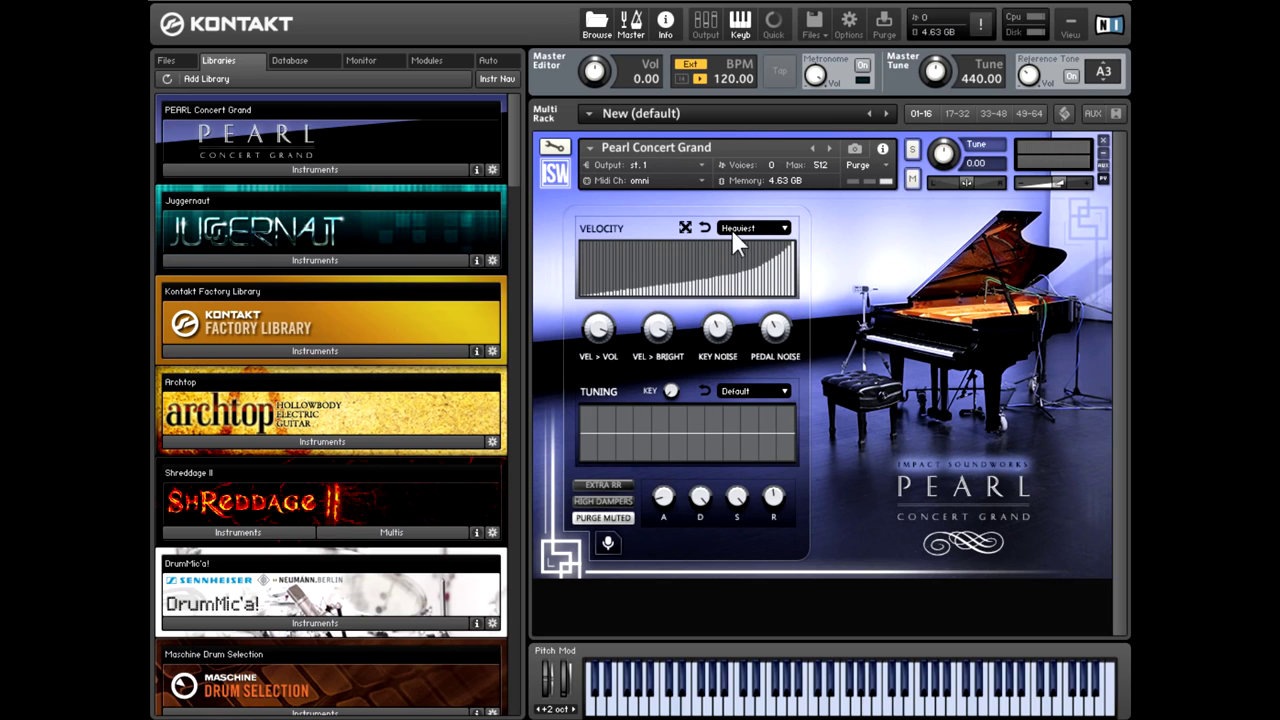
Try Floor 1 and Ceiling 1, settle on Ceiling 2, and enlarge the velocity curve editor.
left_click(733, 232)
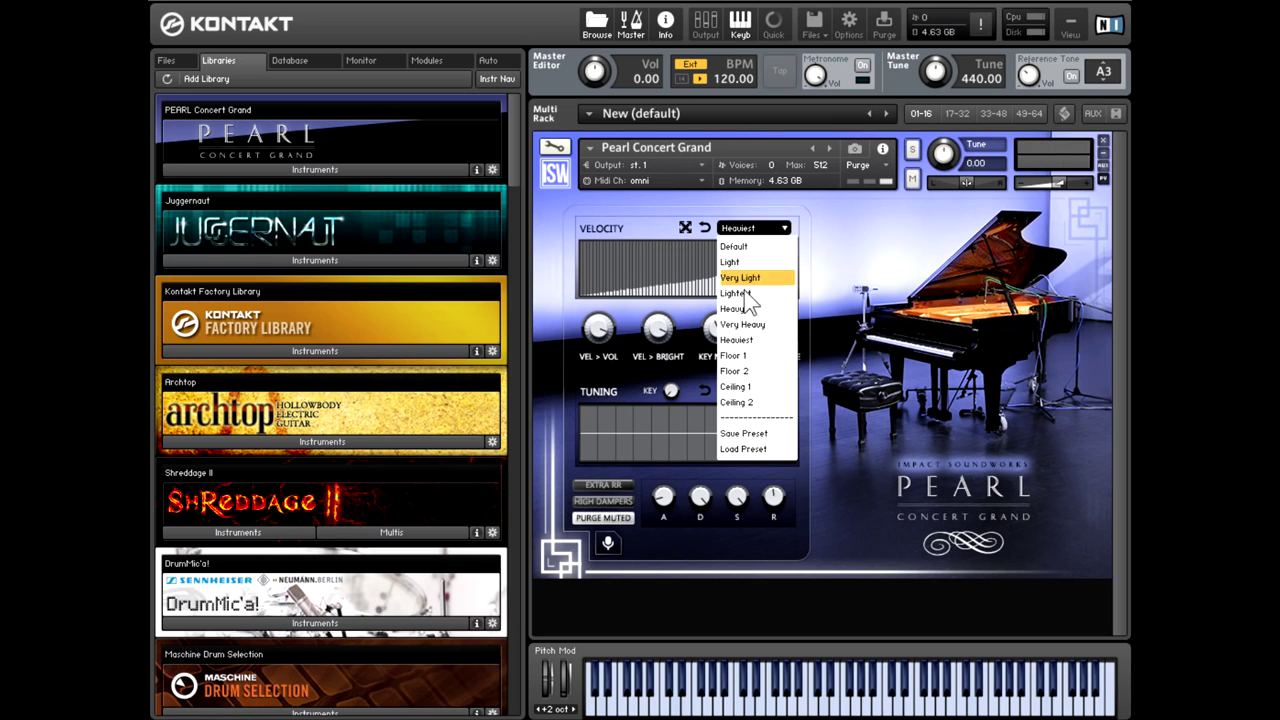
left_click(748, 350)
left_click(753, 232)
left_click(748, 352)
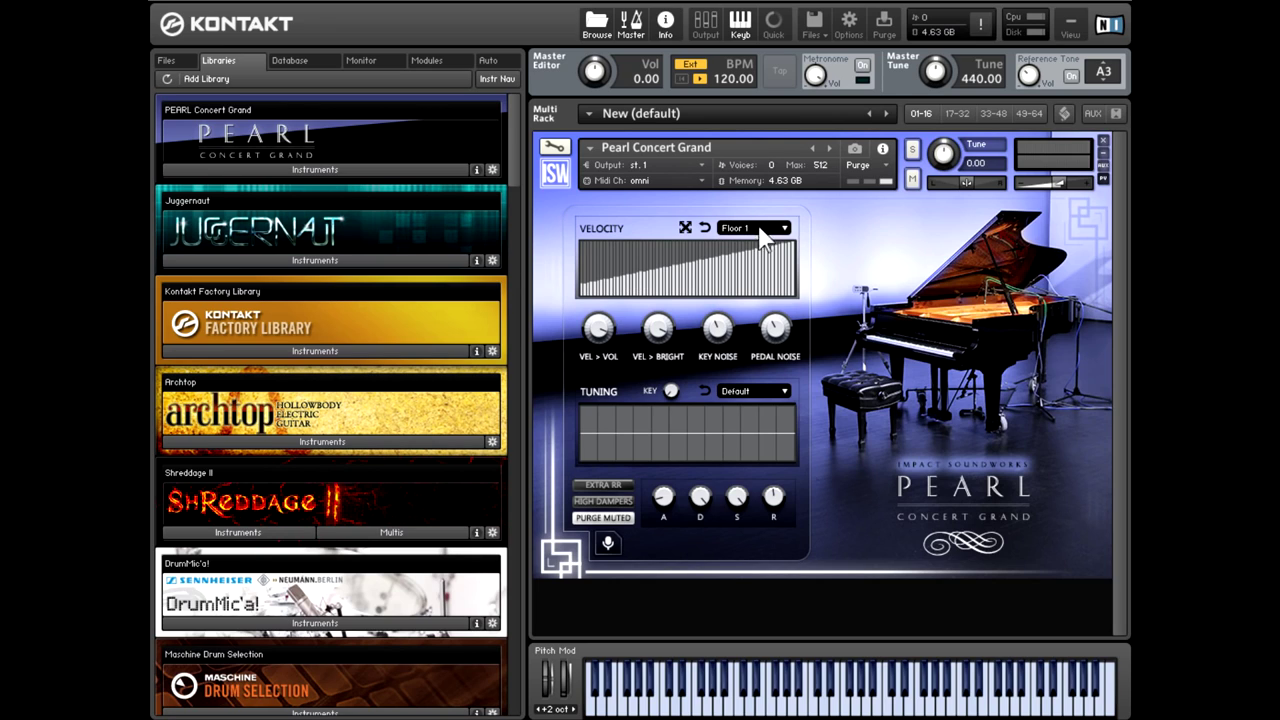
left_click(759, 228)
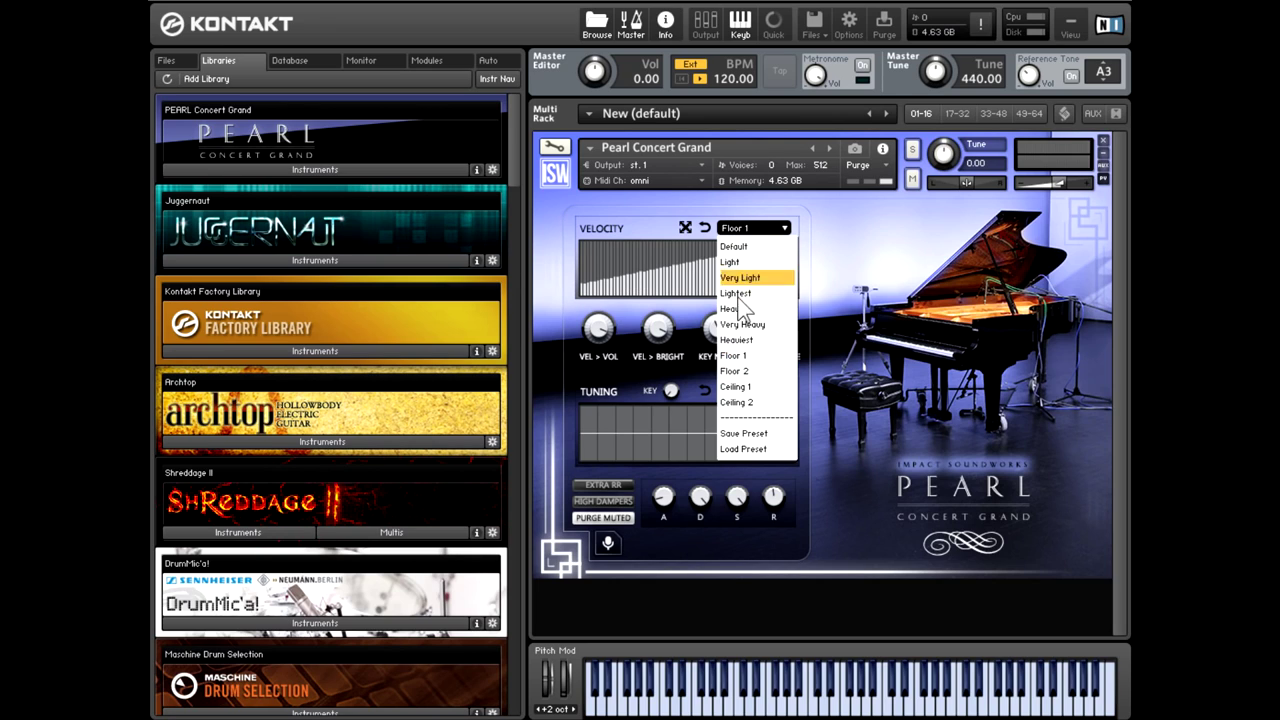
left_click(735, 388)
left_click(760, 228)
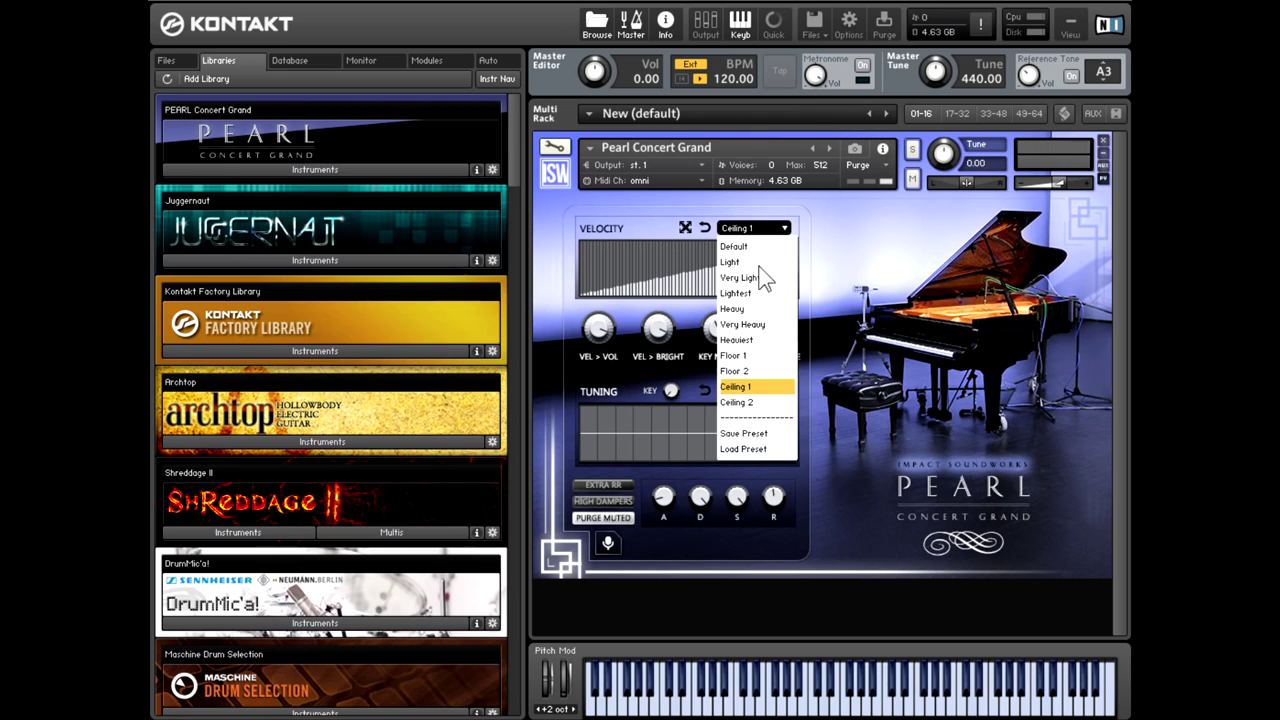
left_click(748, 402)
left_click(686, 229)
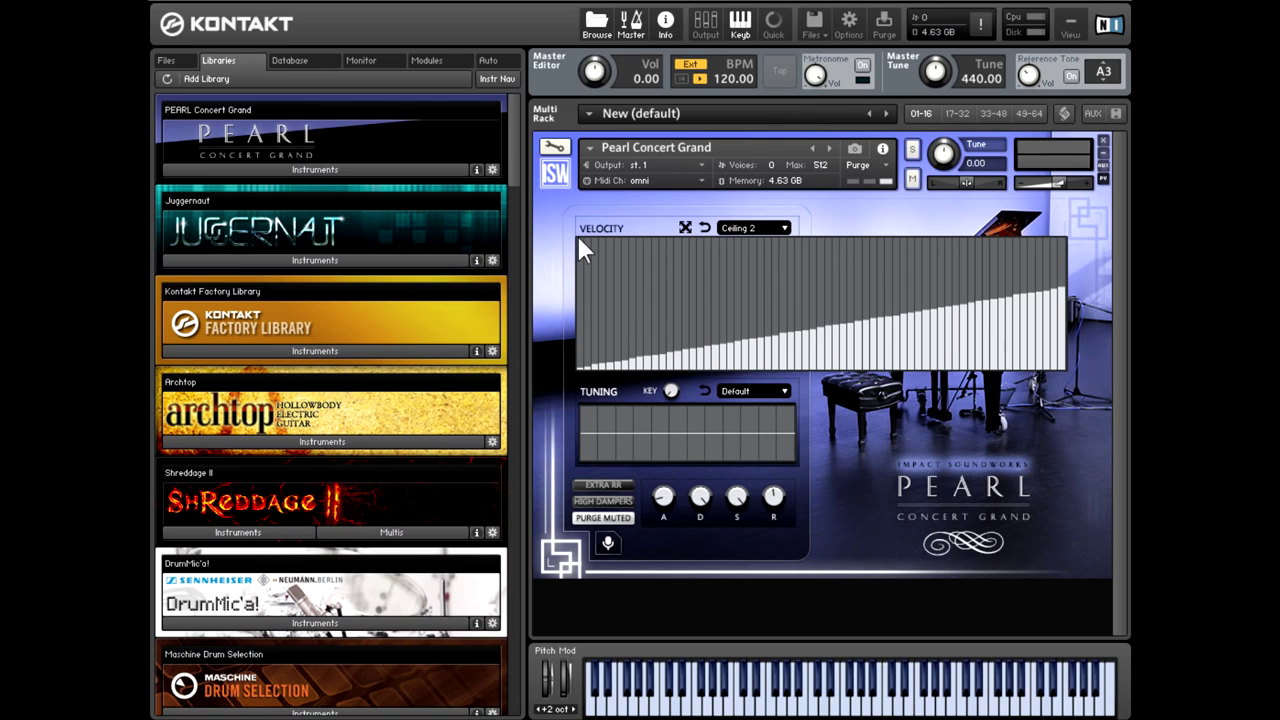
Hand-draw an inverted velocity curve, pull the second bar to 26, then sketch a wavy curve.
mouse_move(591, 243)
left_mouse_down()
mouse_move(651, 274)
mouse_move(1080, 382)
mouse_move(1066, 372)
left_mouse_up()
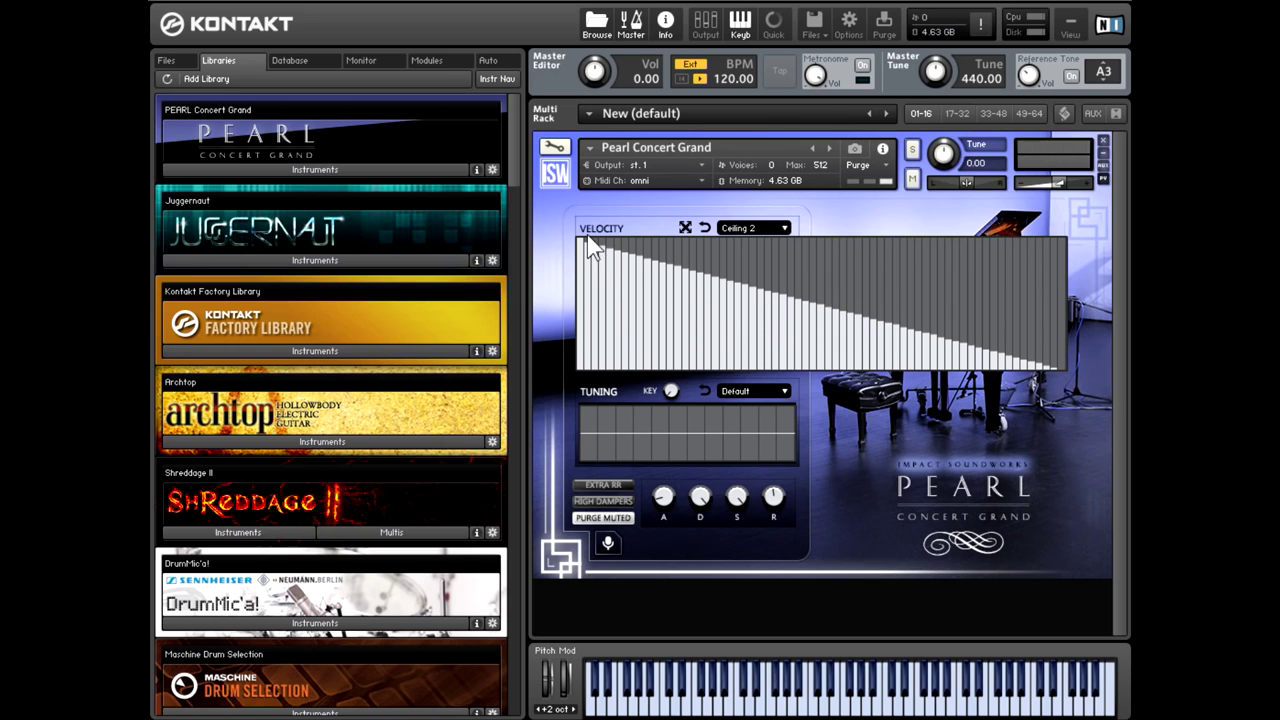
left_click(596, 350)
mouse_move(597, 352)
left_mouse_down()
mouse_move(807, 275)
mouse_move(999, 265)
mouse_move(1064, 242)
left_mouse_up()
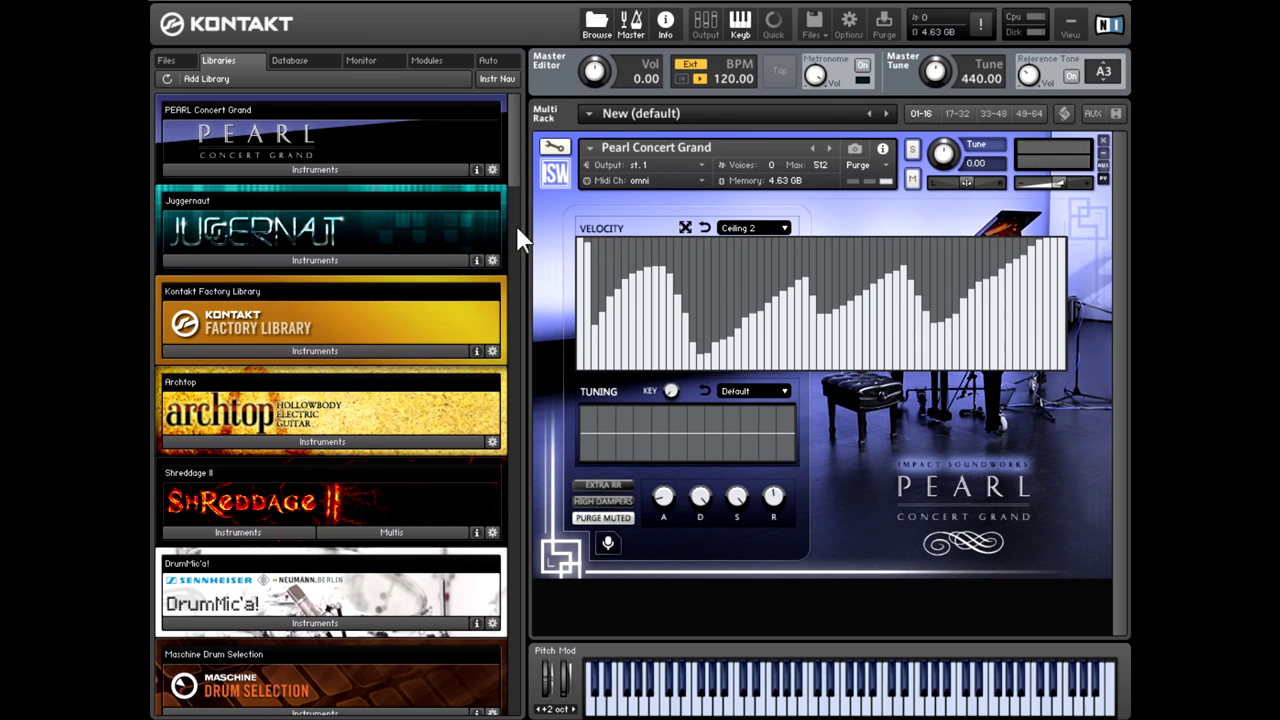
Reset the curve to a straight ramp, shrink the editor, and select the Default velocity preset.
left_click(683, 227)
left_click(685, 227)
left_click(752, 228)
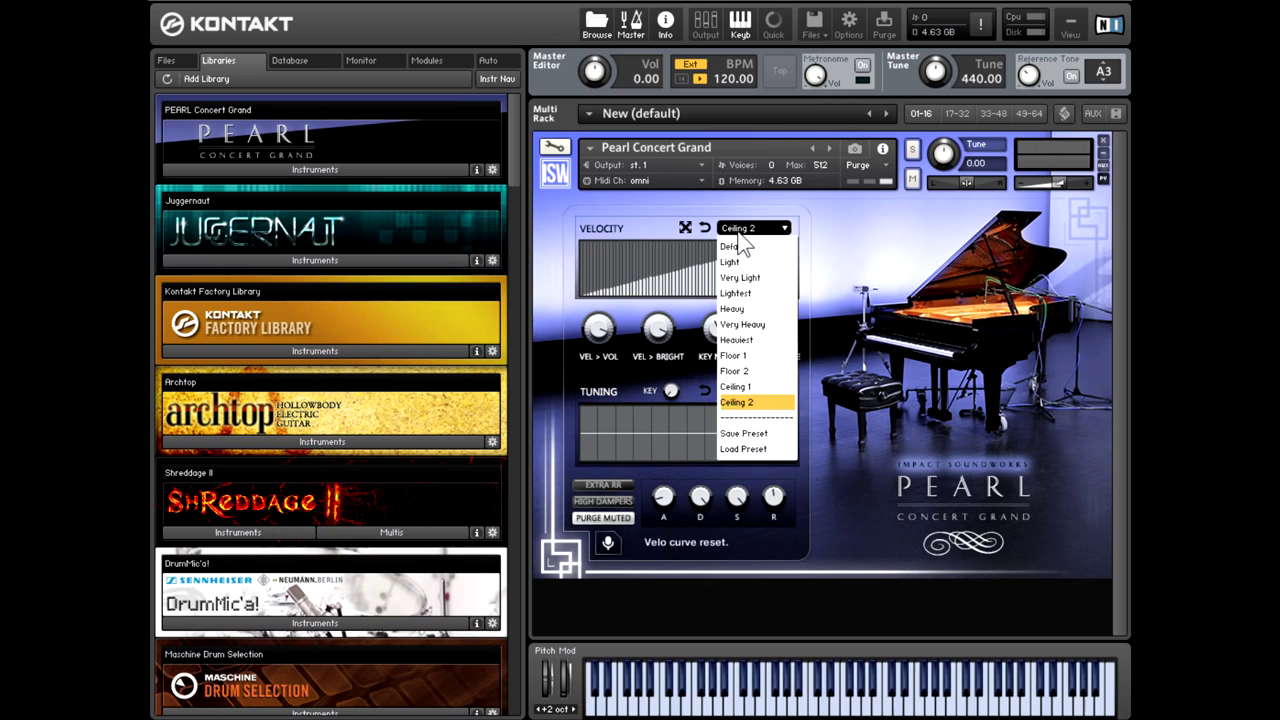
left_click(740, 240)
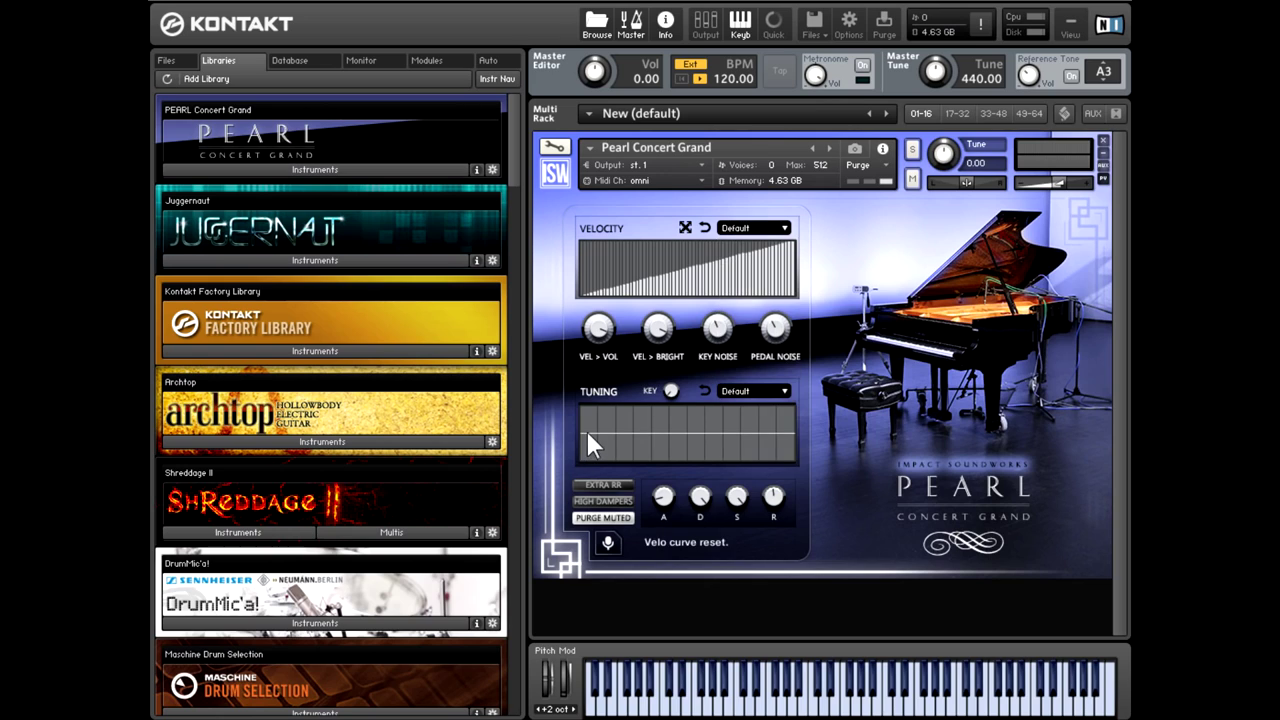
Try Pythagorean and Just Intonation tunings, return to Default, and set the KEY knob to E.
left_click(785, 392)
left_click(764, 441)
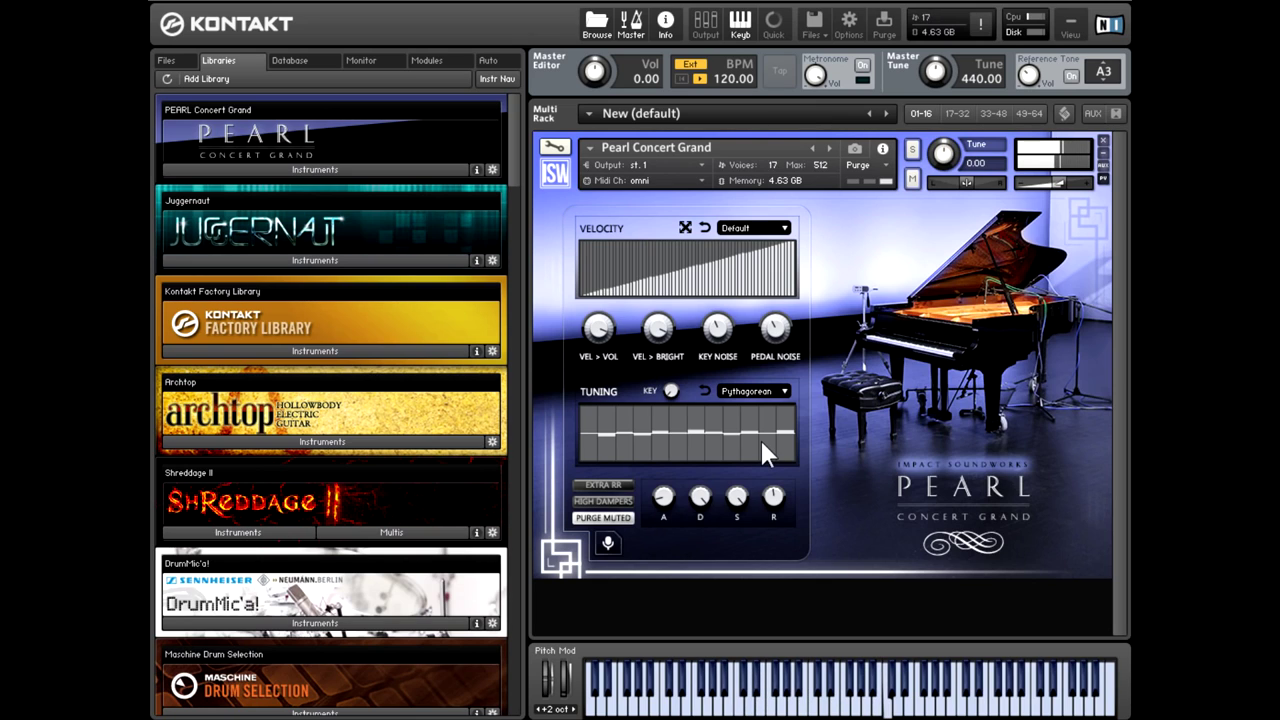
left_click(755, 390)
left_click(751, 419)
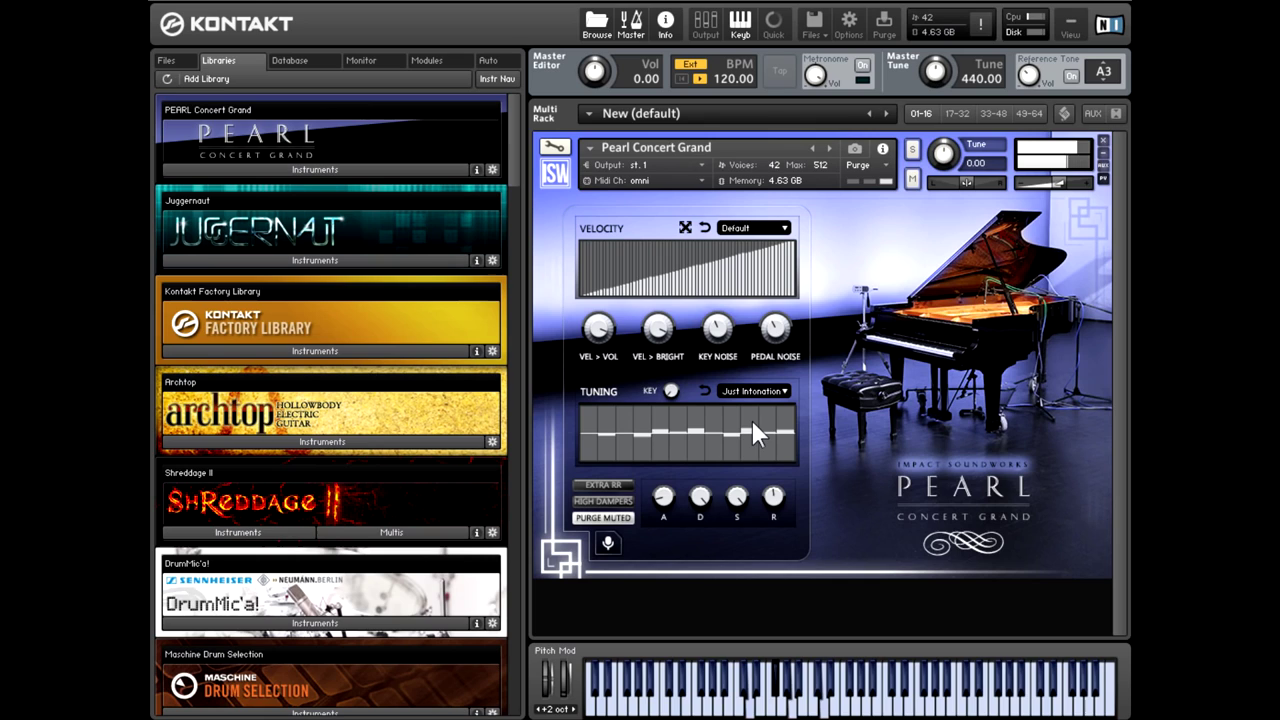
left_click(751, 392)
left_click(751, 405)
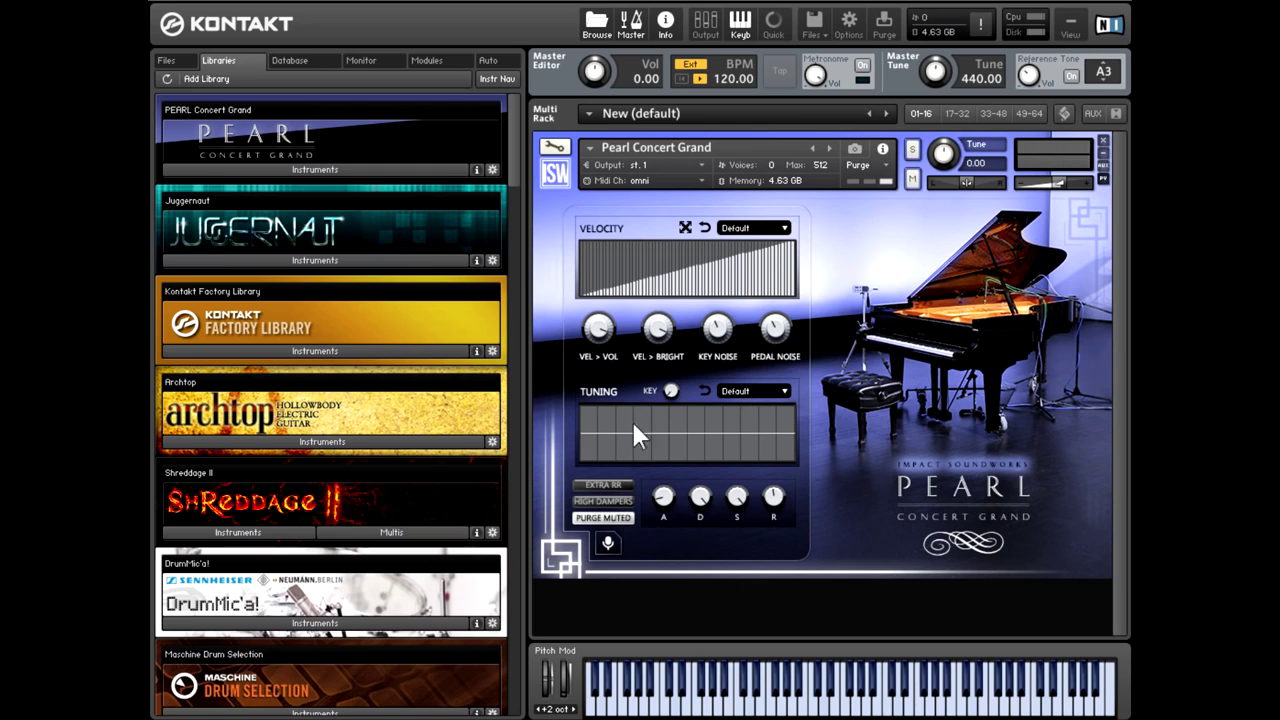
left_click_drag(674, 391, 679, 356)
left_click(753, 391)
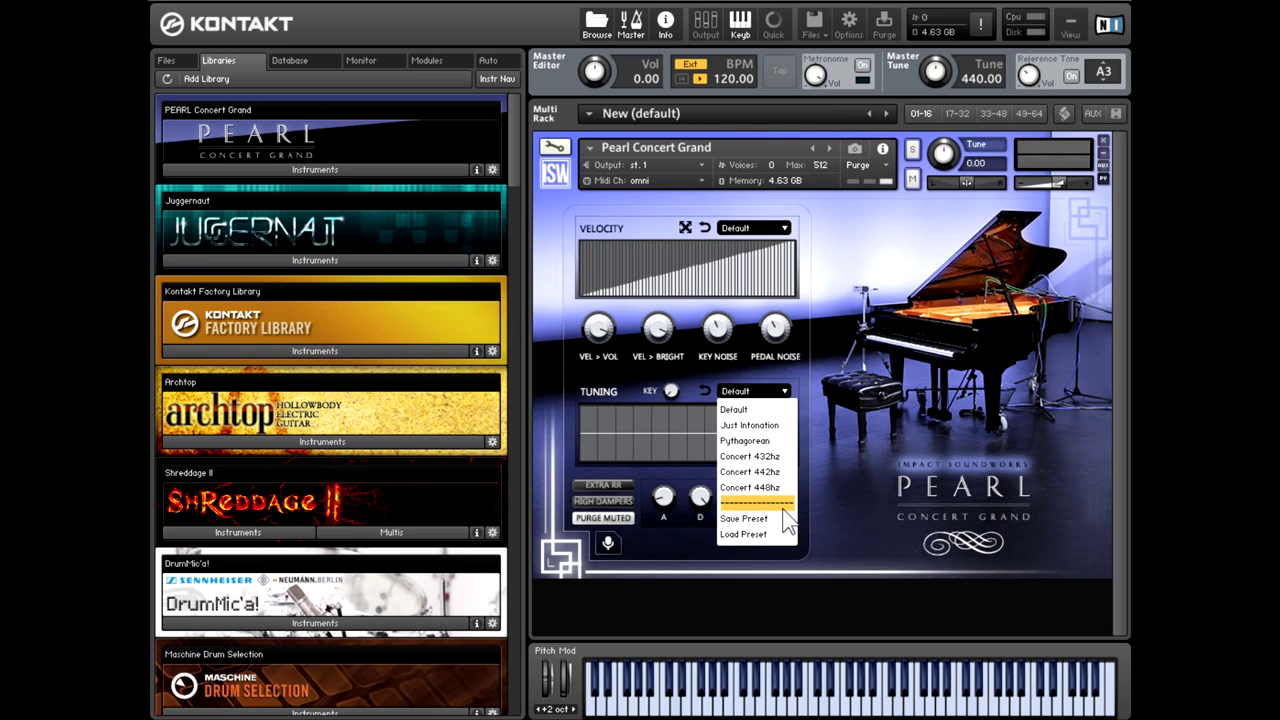
left_click(765, 228)
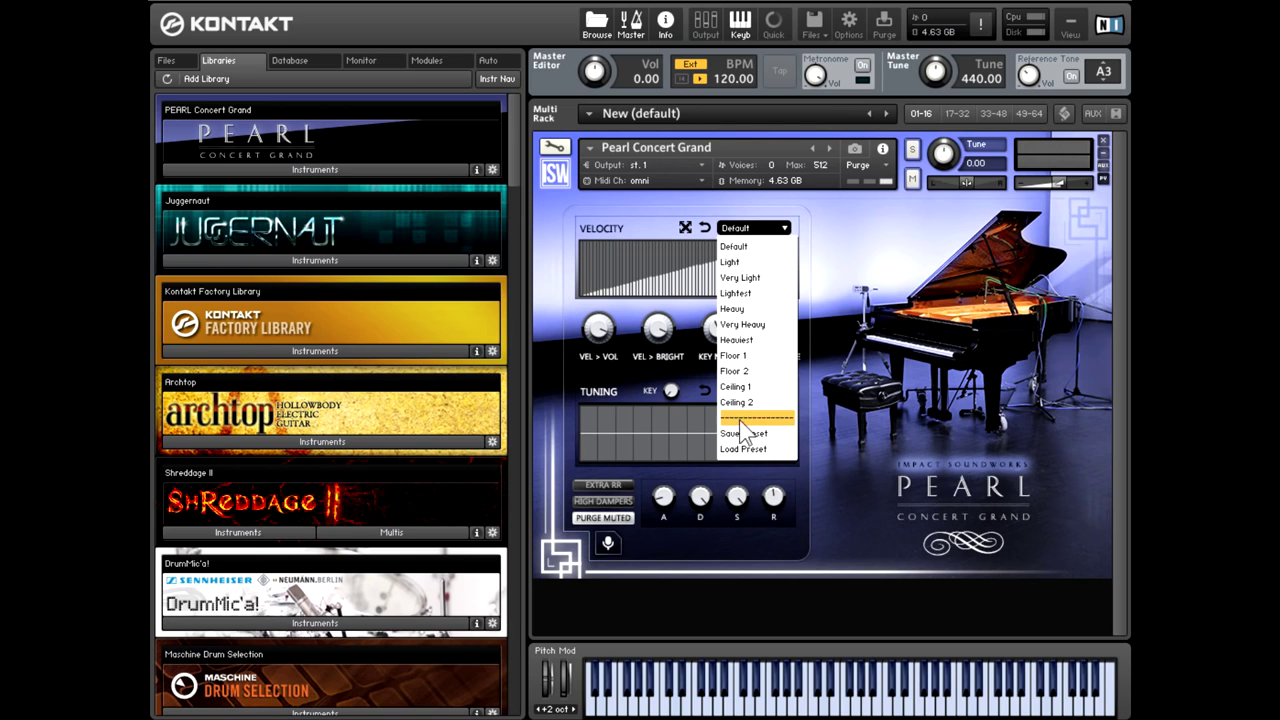
left_click(840, 535)
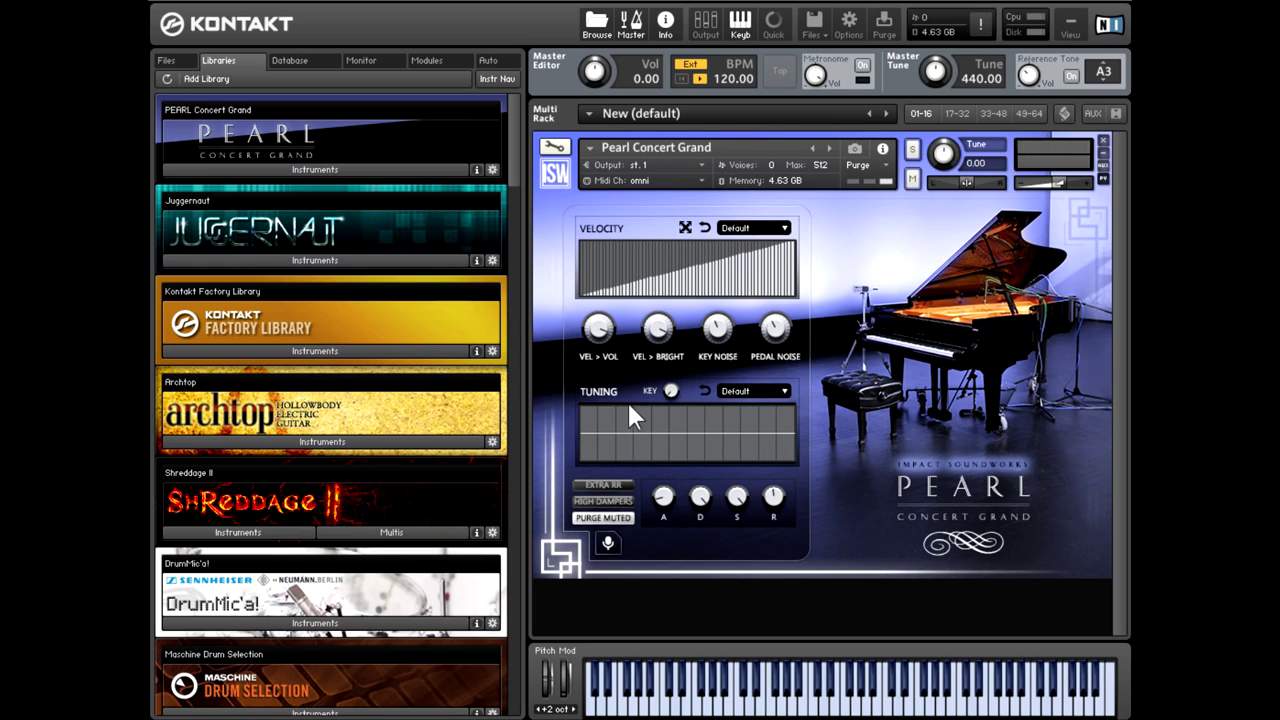
Silence the Hall and Stage mics, play a note, and open the velocity and noise settings page.
left_click(608, 542)
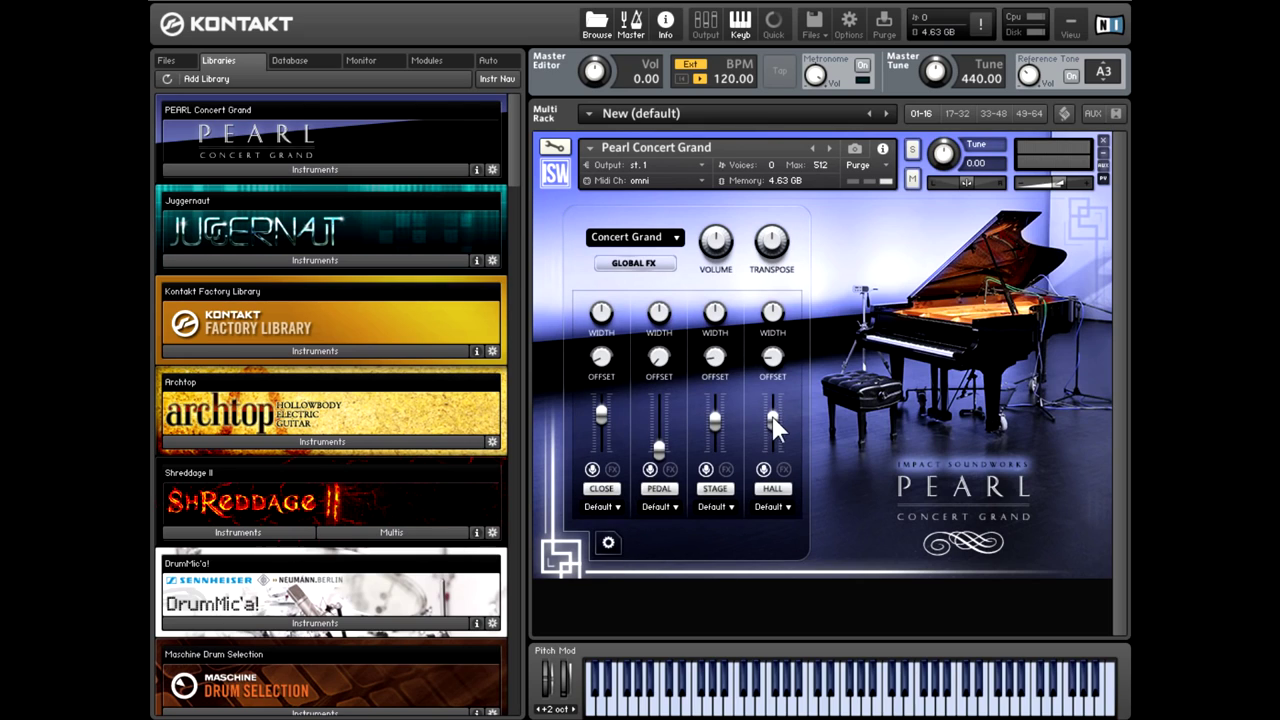
left_click_drag(773, 418, 754, 543)
left_click_drag(719, 417, 730, 663)
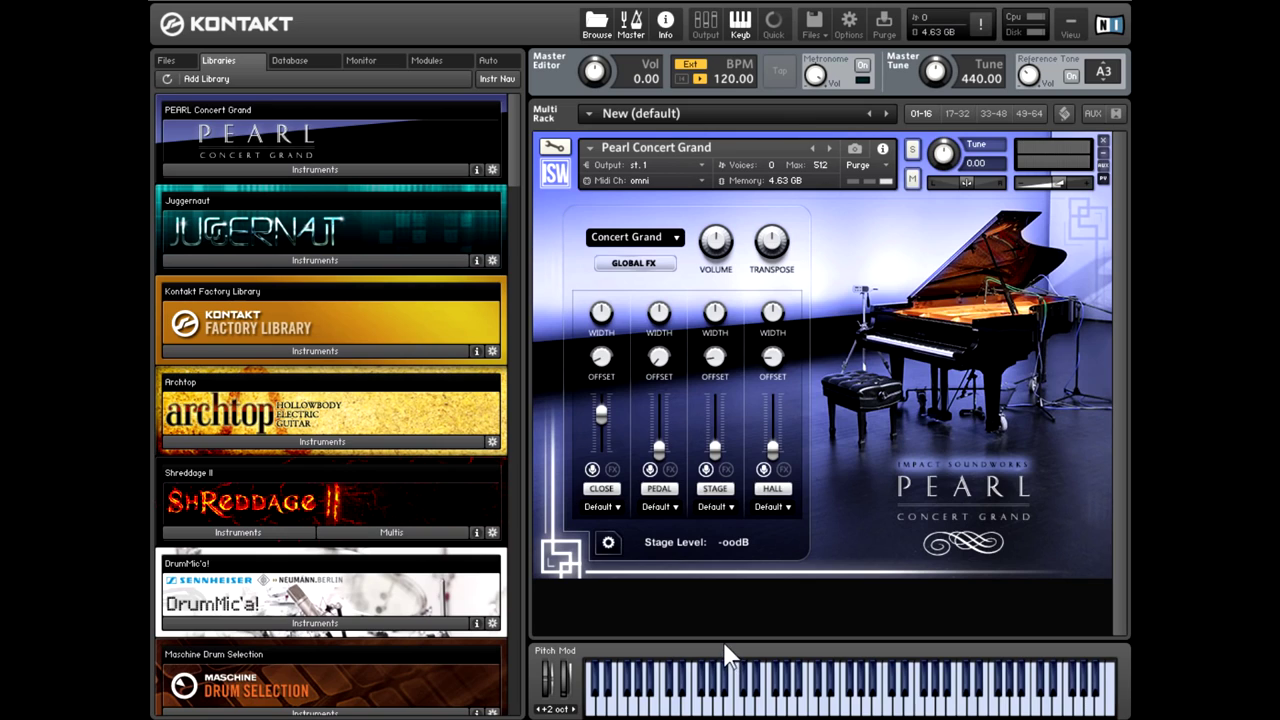
left_click(724, 648)
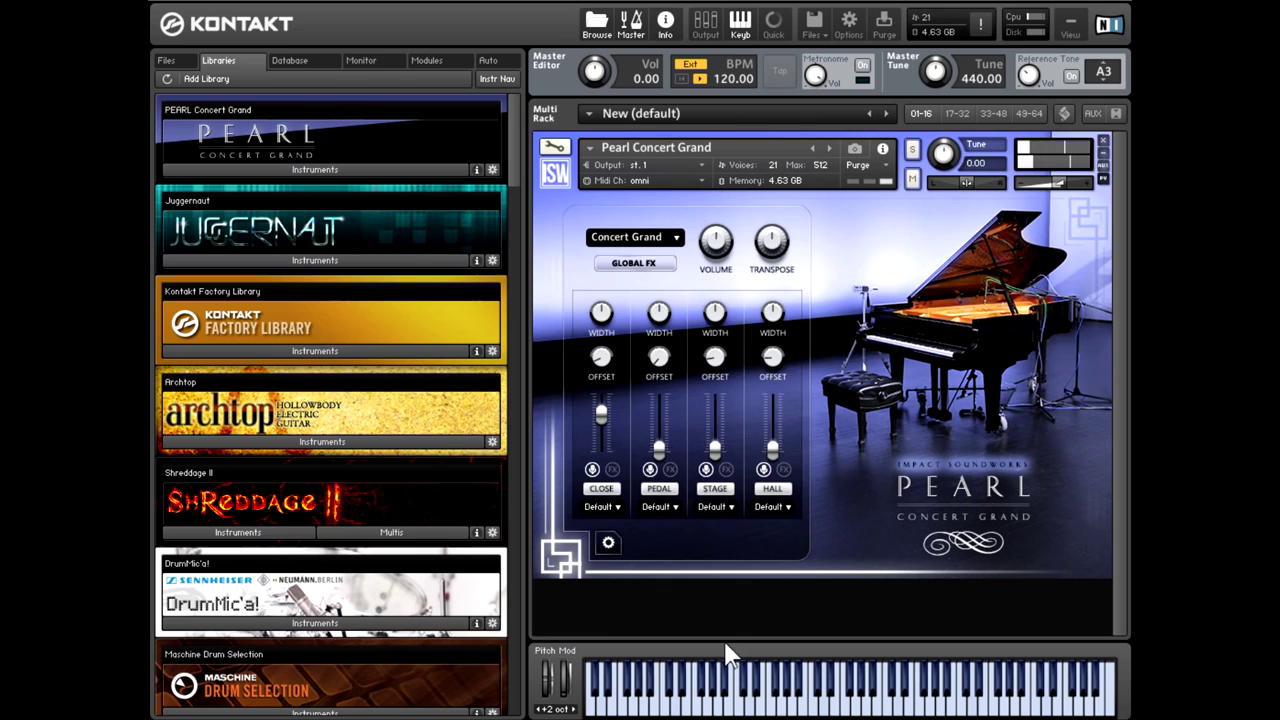
left_click(608, 543)
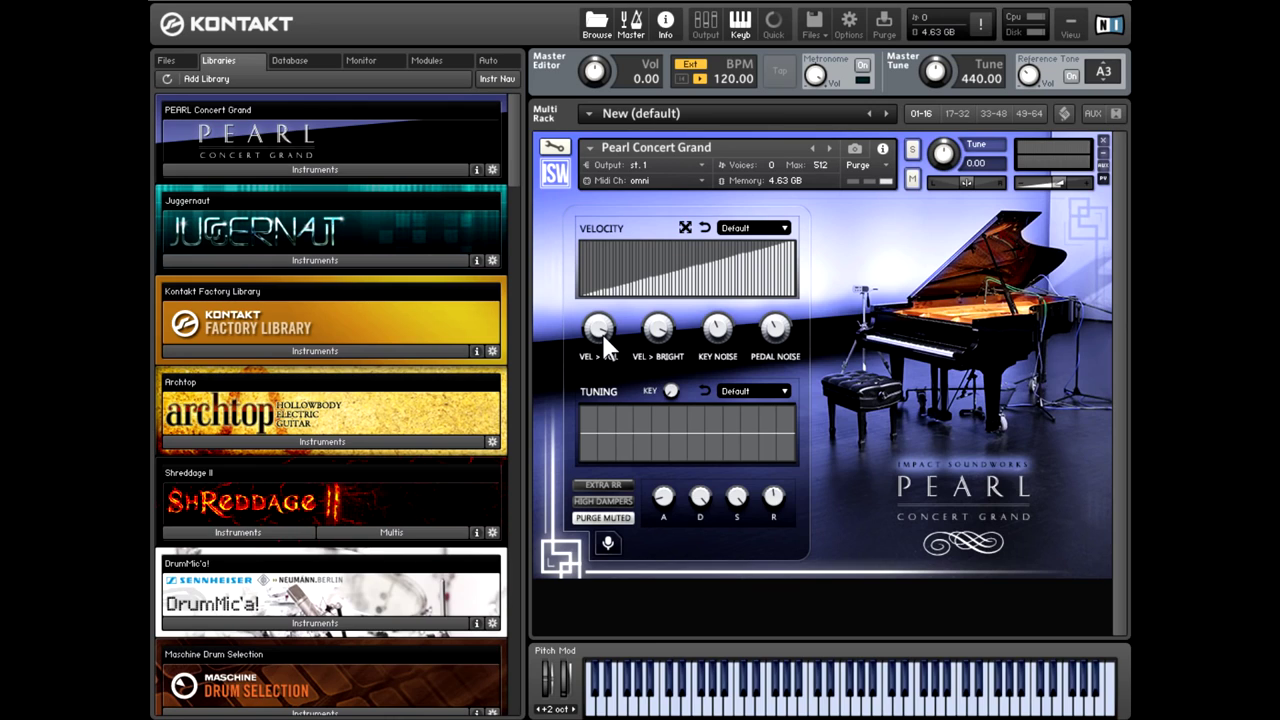
Turn the VEL > VOL knob up to 100%, then set the VEL > BRIGHT knob to 100%.
left_click_drag(601, 330, 587, 431)
left_click_drag(604, 334, 586, 146)
left_click_drag(660, 338, 720, 278)
Adjust the key release noise, then set the pedal noise to about -1.3 dB.
left_click_drag(711, 330, 721, 402)
left_click_drag(778, 335, 801, 260)
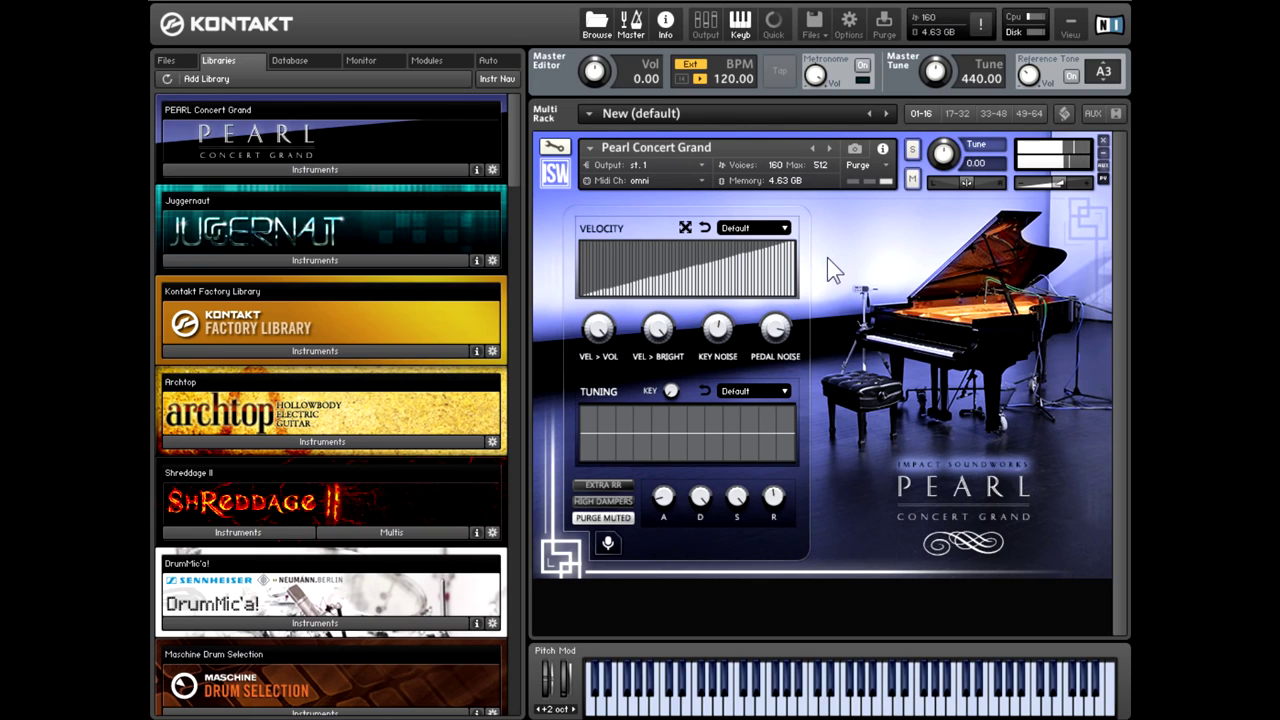
left_click_drag(775, 327, 780, 434)
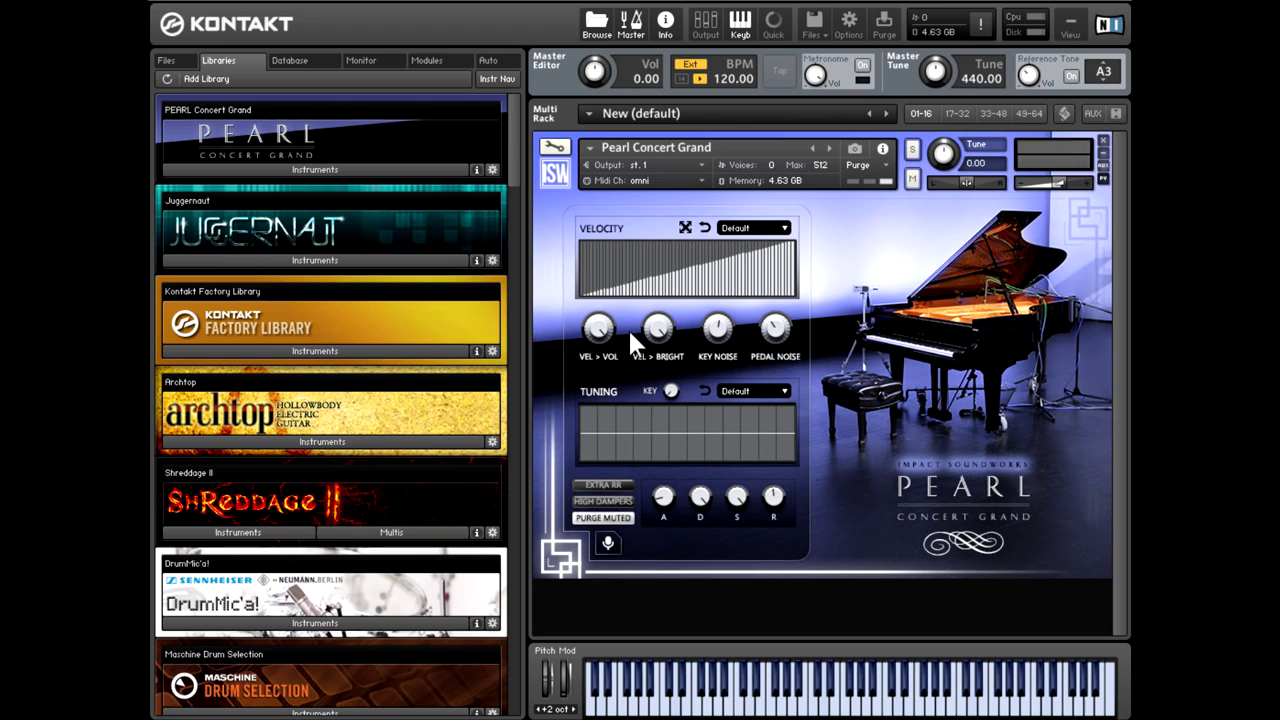
Change the envelope's attack, lower sustain, change decay, and set release to 187.7 ms.
left_click_drag(664, 497, 688, 362)
mouse_move(670, 516)
left_click_drag(737, 497, 758, 716)
left_click_drag(705, 510, 693, 527)
mouse_move(774, 505)
left_click_drag(774, 505, 778, 506)
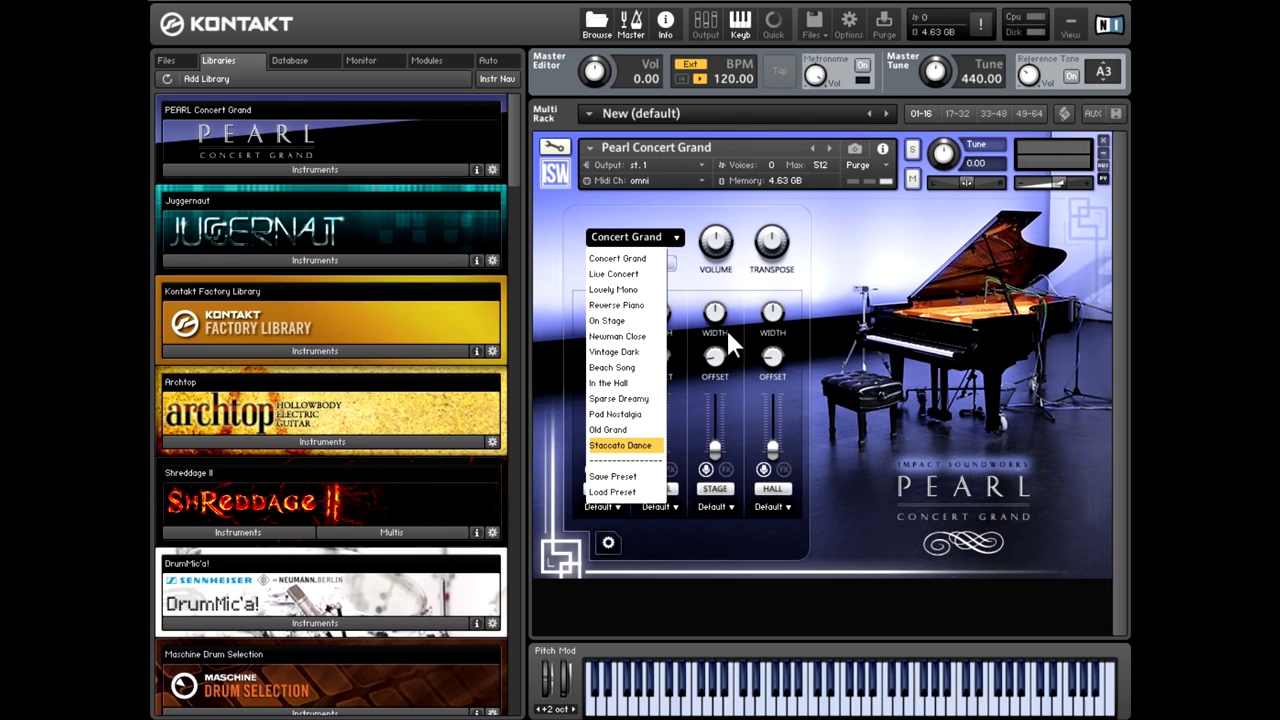
Dismiss the mix preset list, leaving Concert Grand selected.
left_click(815, 285)
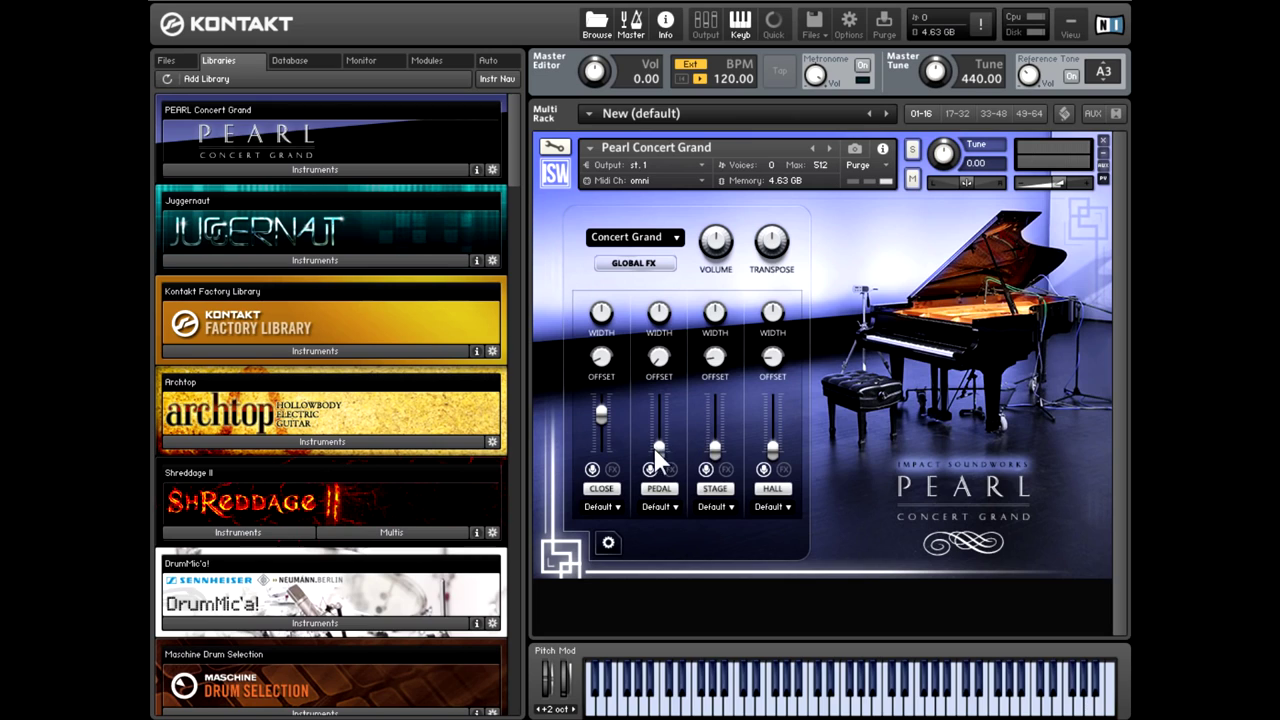
Raise the Pedal, Stage and Hall mic faders, bringing Hall to -7.2 dB.
left_click_drag(656, 460, 672, 314)
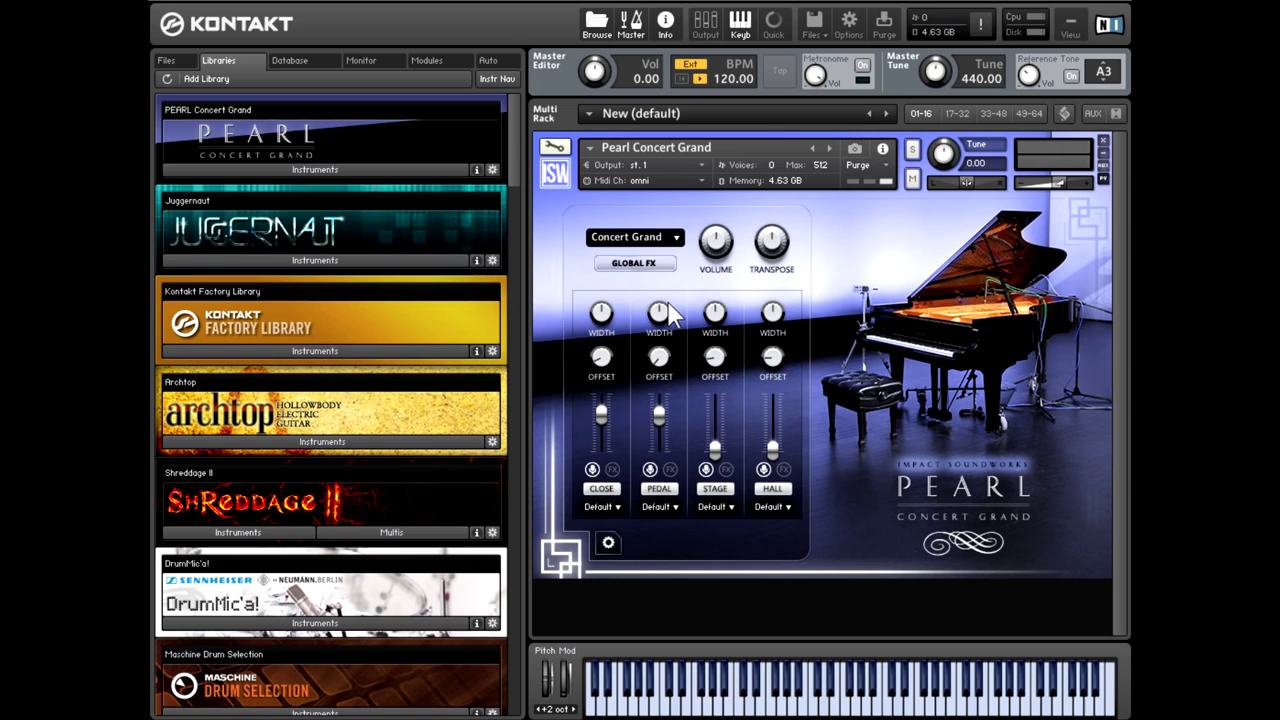
left_click_drag(714, 447, 714, 412)
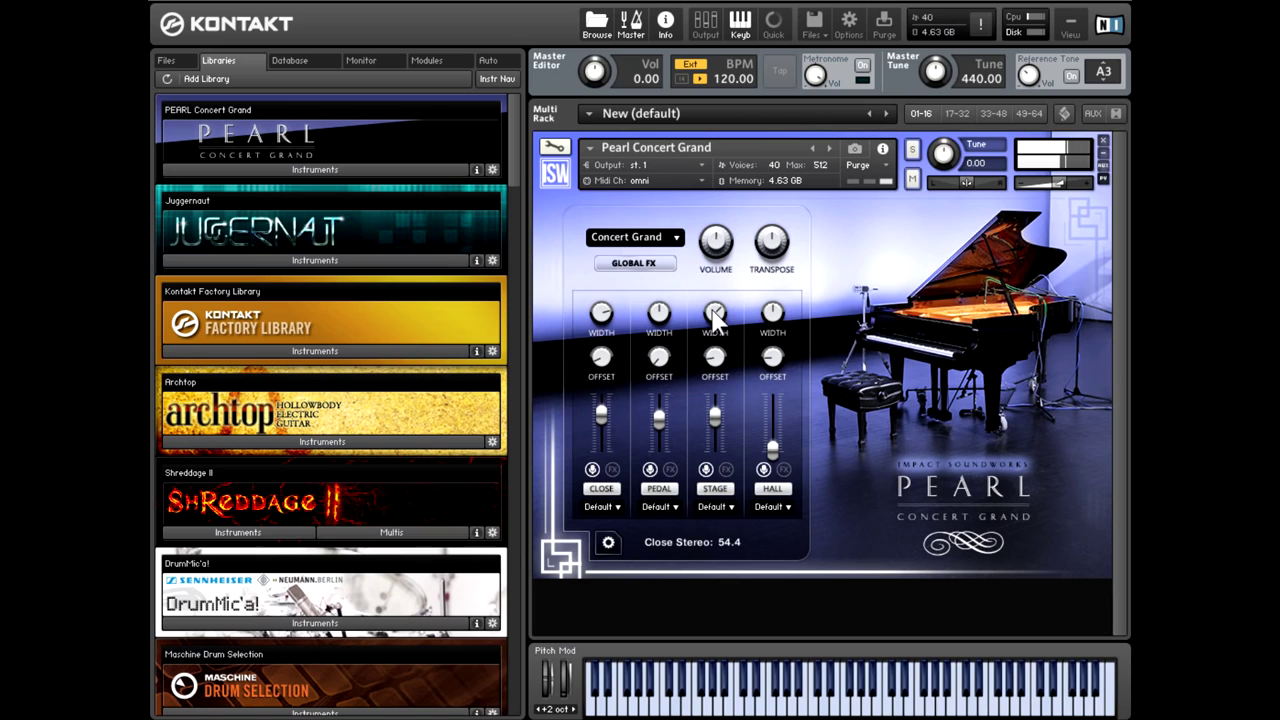
left_click_drag(779, 445, 777, 314)
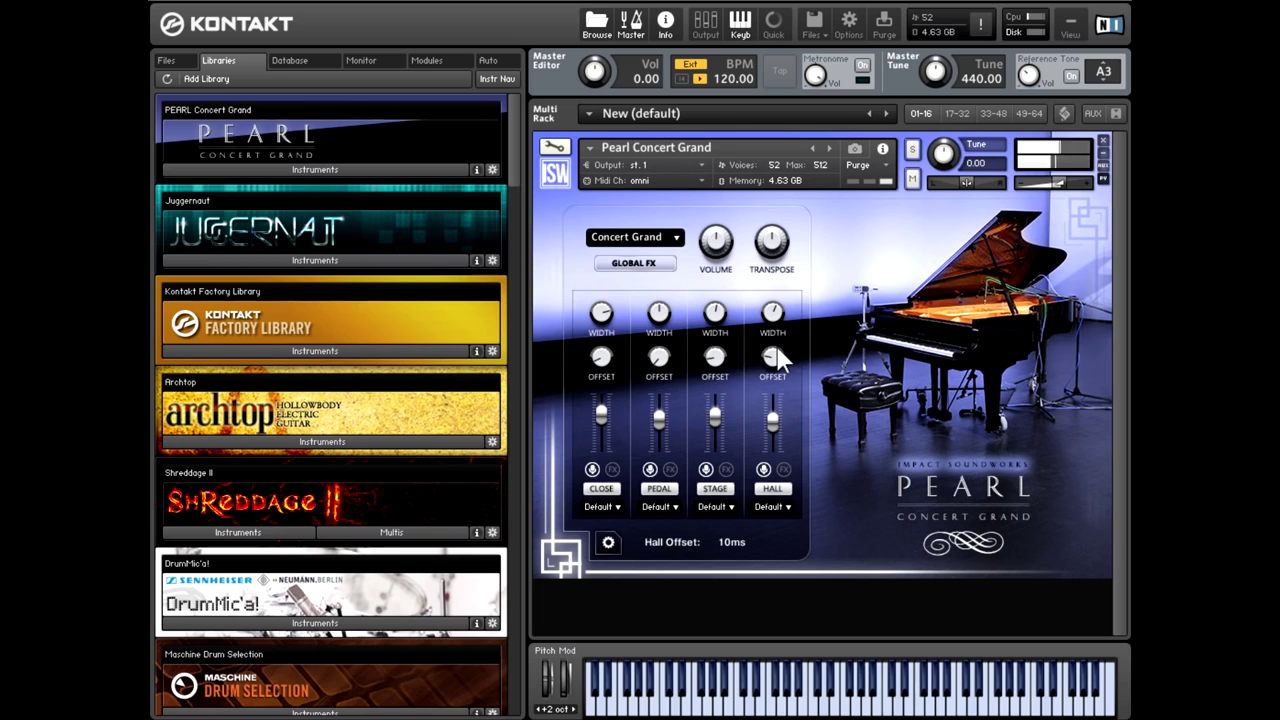
Enable the global EQ with its high-frequency gain at 3.2 dB.
left_click(640, 264)
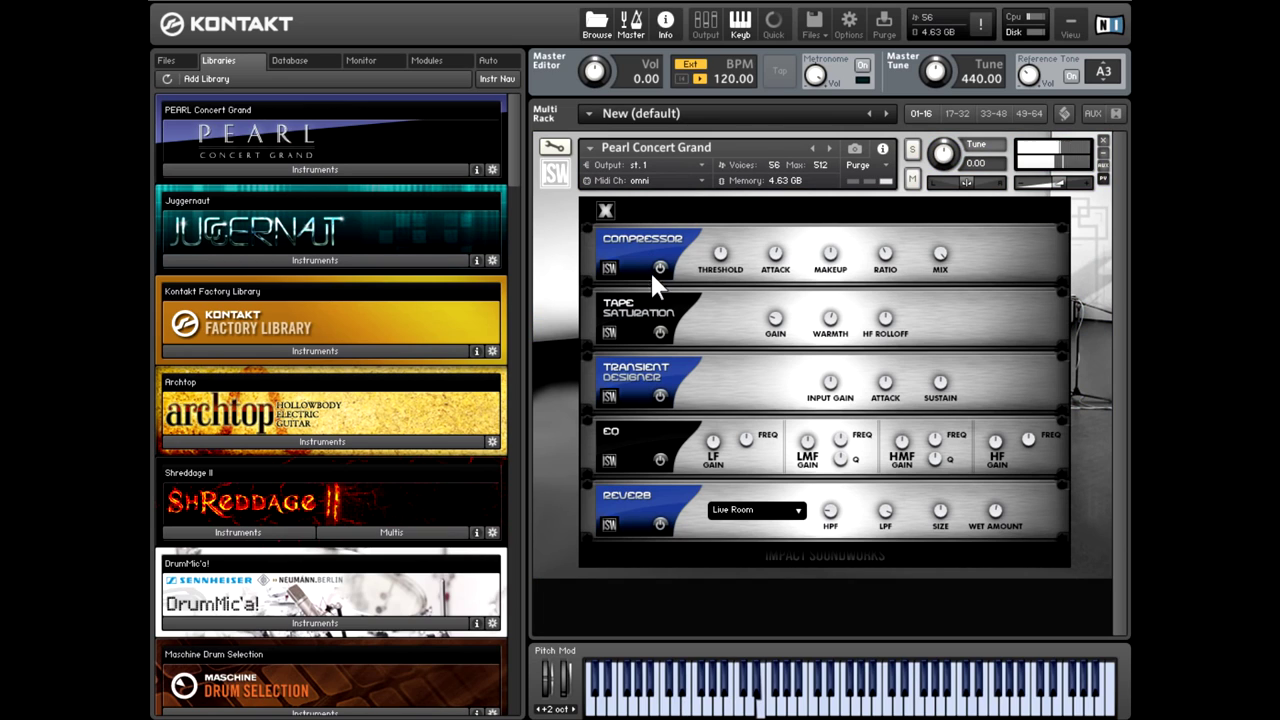
left_click(660, 459)
mouse_move(1001, 422)
left_mouse_down()
mouse_move(1002, 409)
mouse_move(996, 432)
left_mouse_up()
Enable the convolution reverb with a Concert Hall room and return to the piano.
left_click(660, 524)
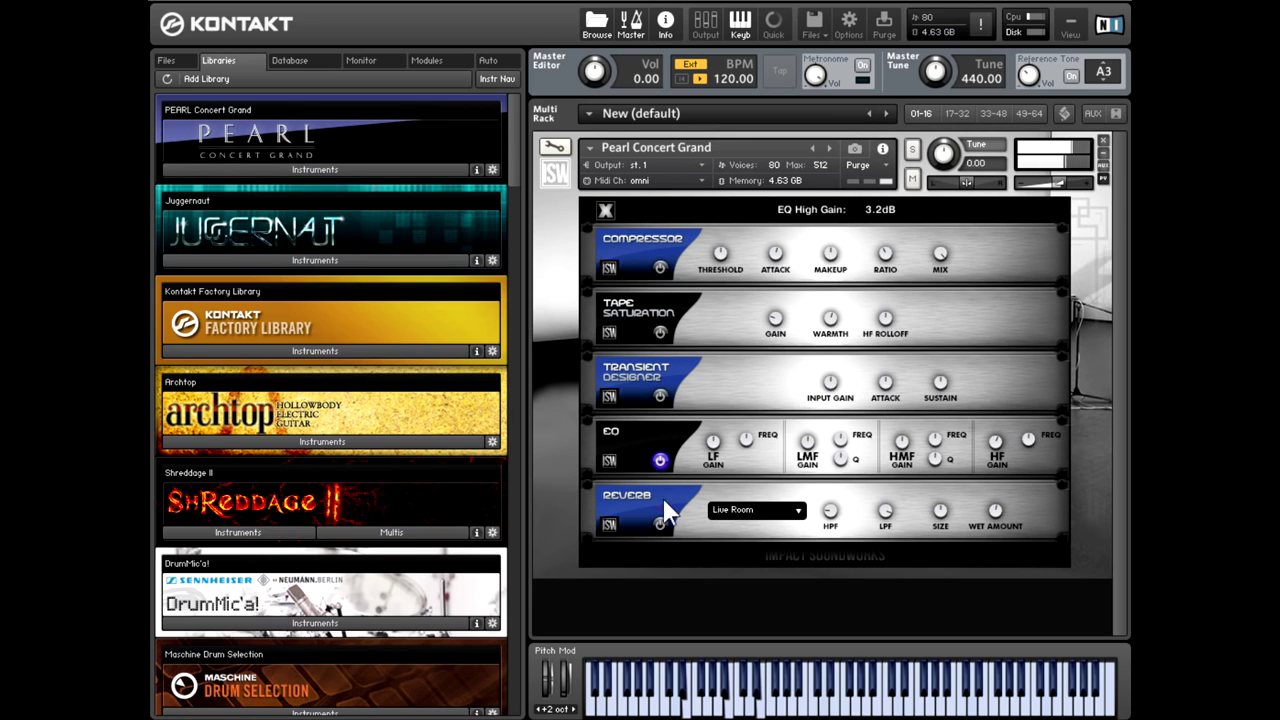
left_click(725, 509)
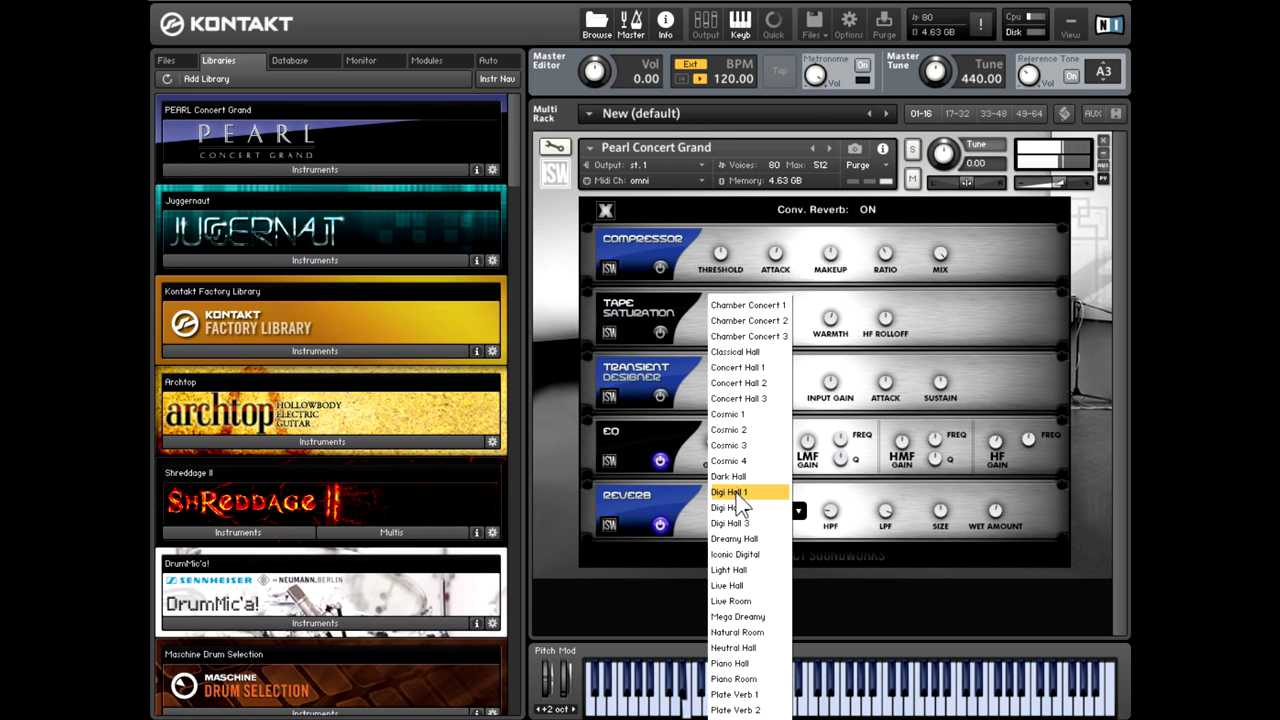
left_click(738, 367)
left_click(605, 209)
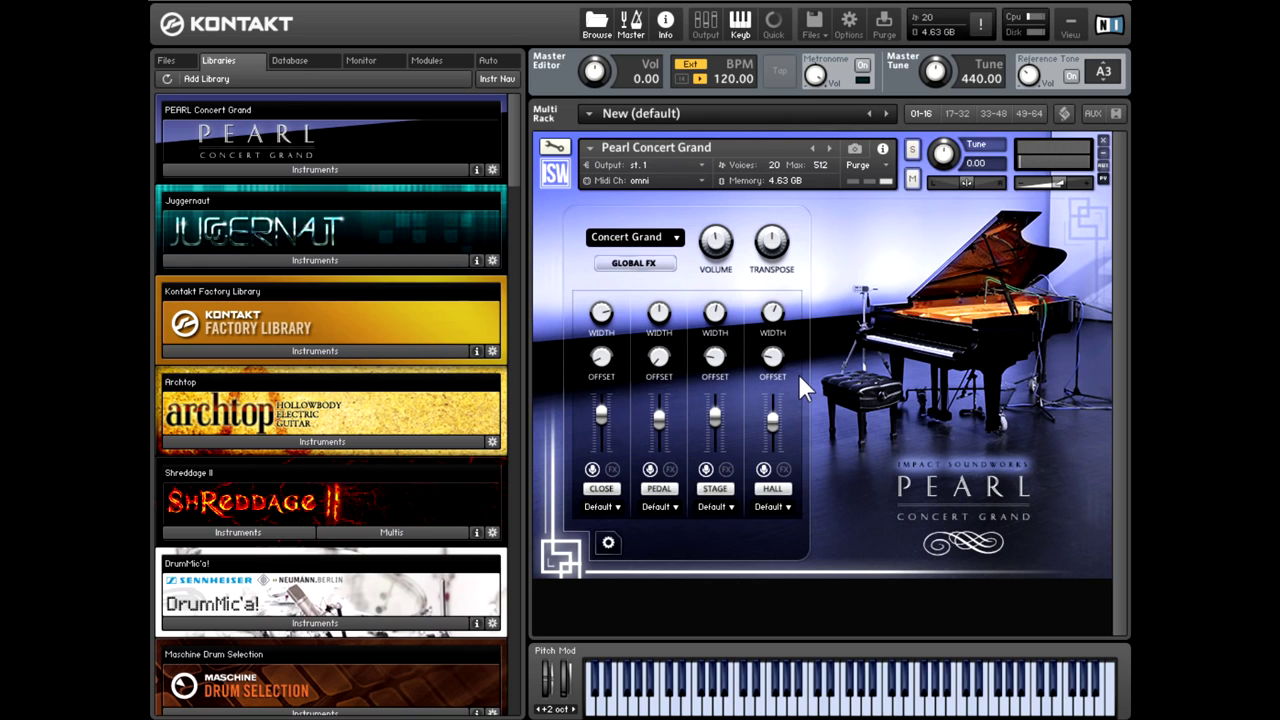
Browse the Pearl library's Instruments into the 24bit folder, then open the 16bit folder.
left_click(315, 169)
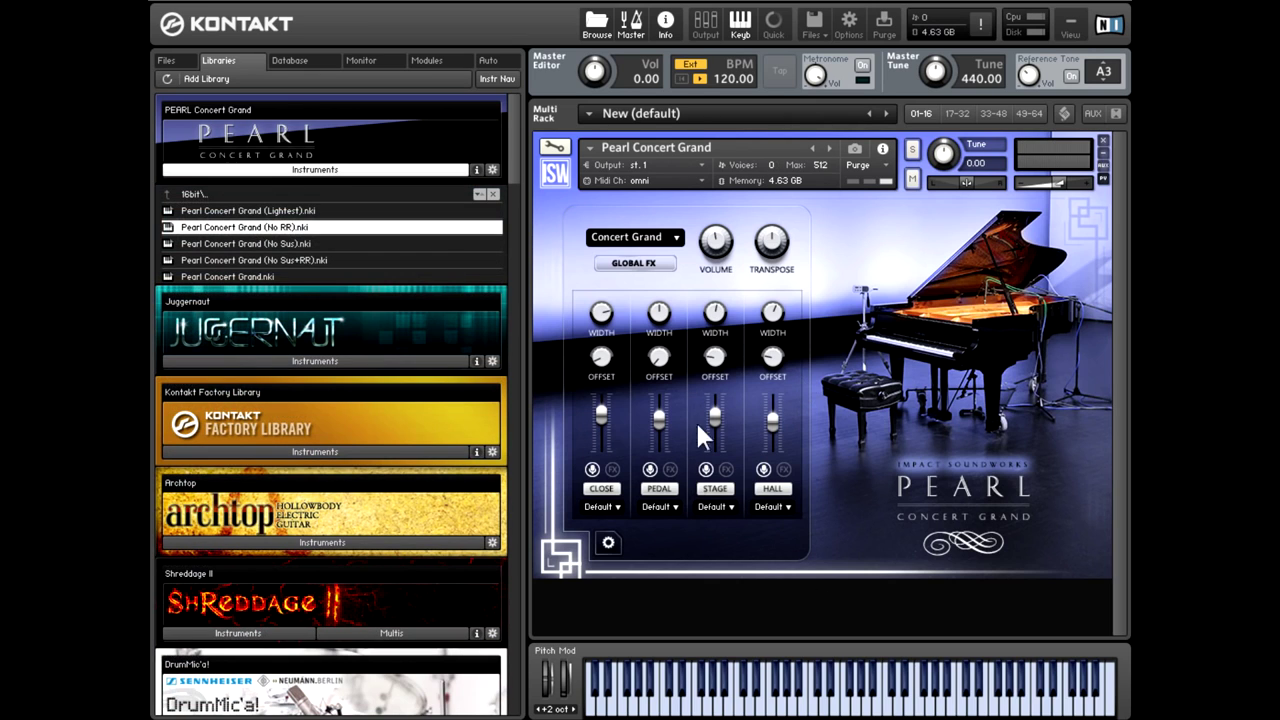
left_click(327, 196)
double_click(327, 196)
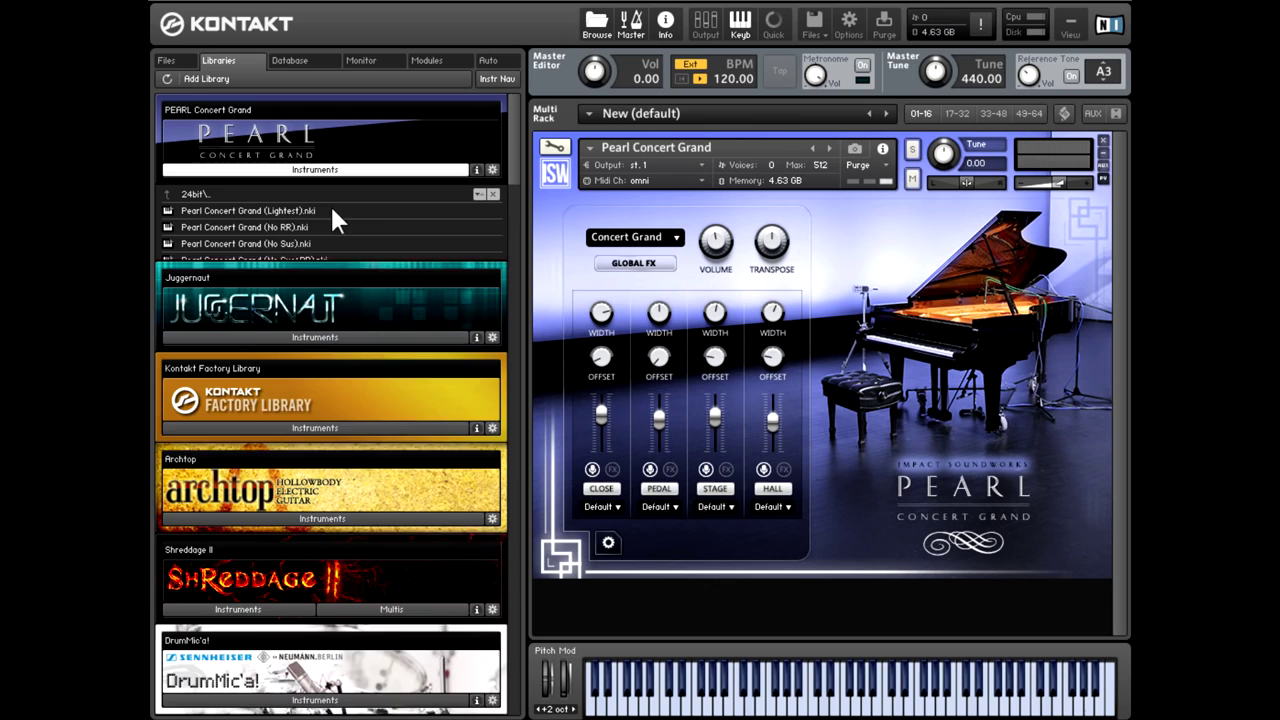
double_click(335, 210)
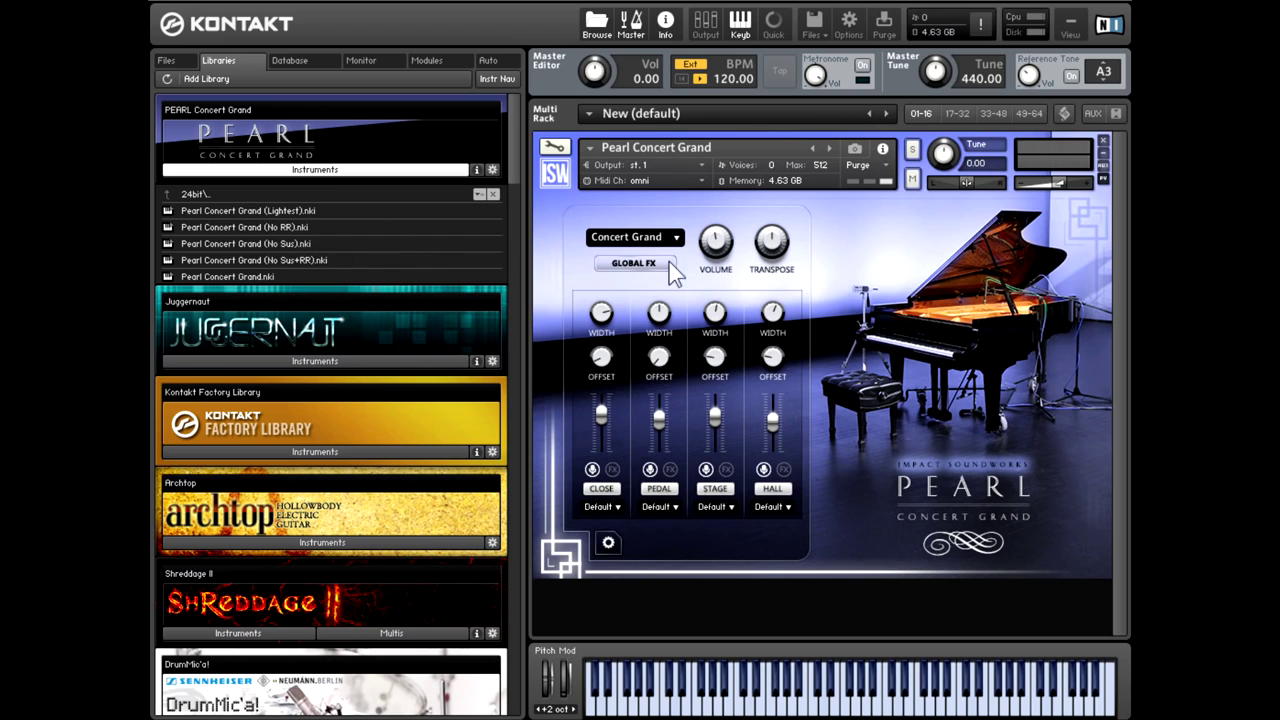
double_click(263, 193)
double_click(267, 194)
Turn off the Pedal and Hall mics, then preview the No RR, No Sus, No Sus+RR and Lightest patches.
left_click(659, 488)
left_click(772, 488)
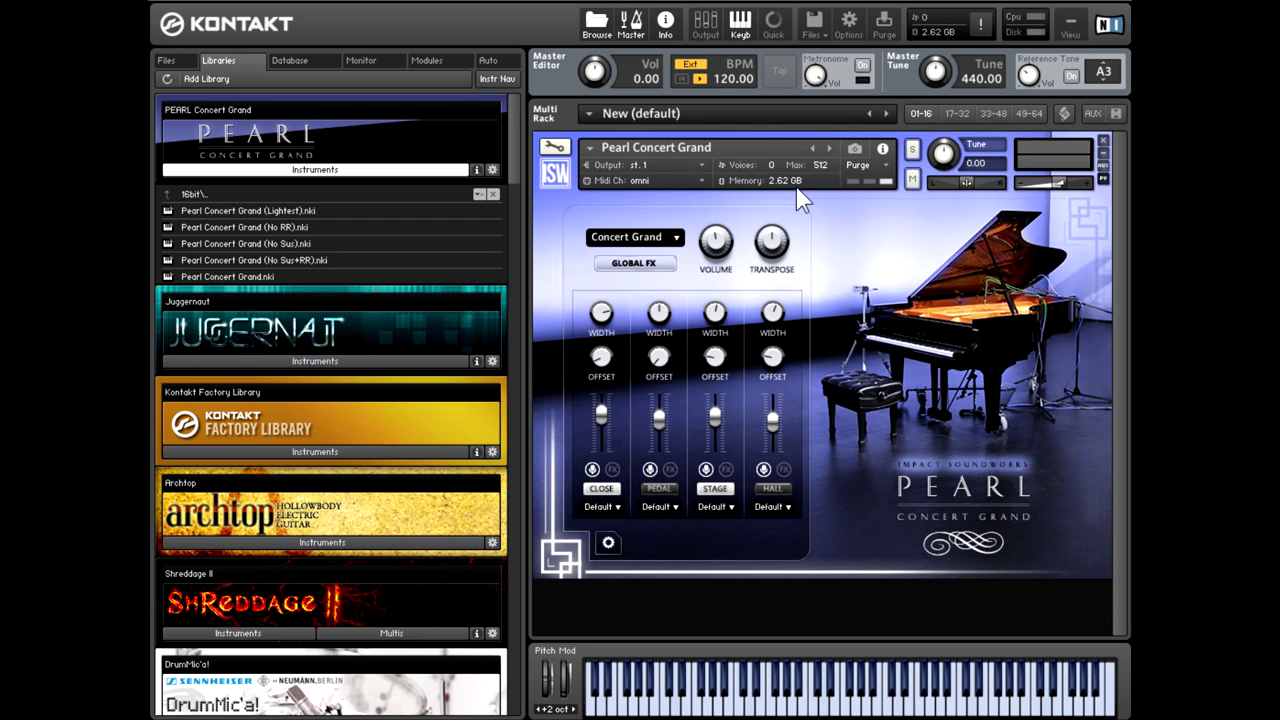
left_click(316, 228)
left_click(318, 245)
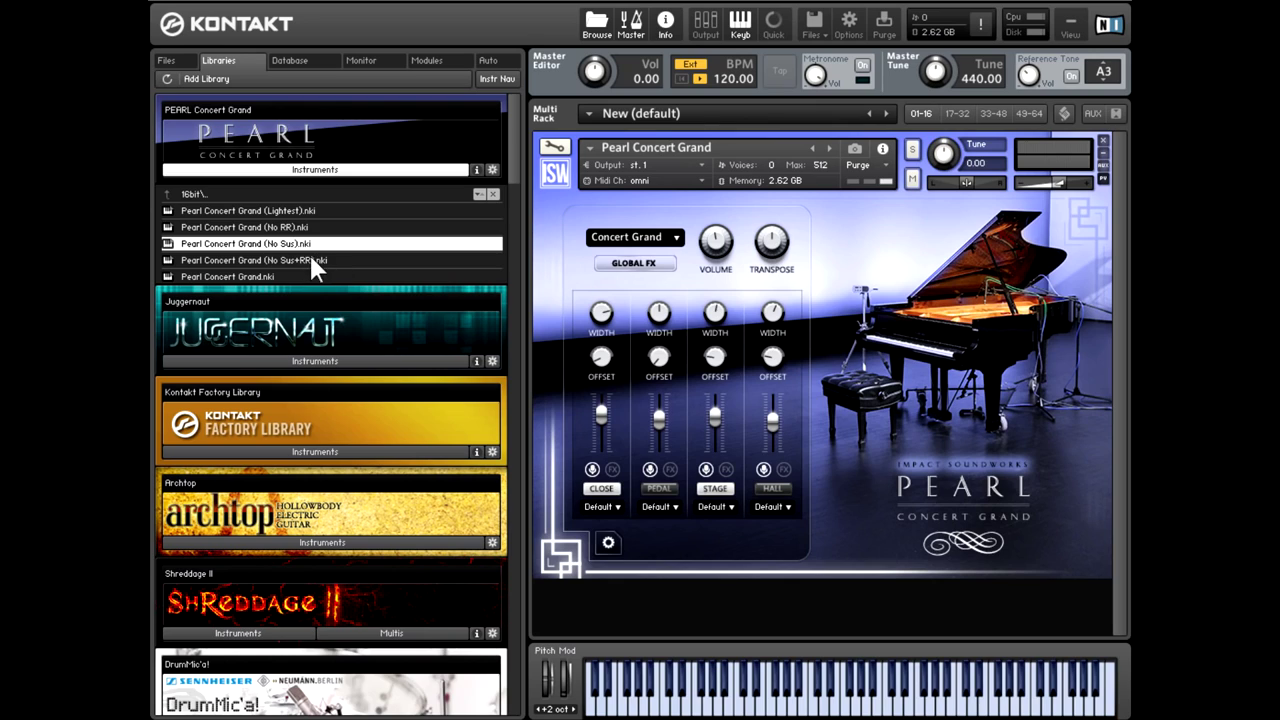
left_click(311, 258)
left_click(304, 209)
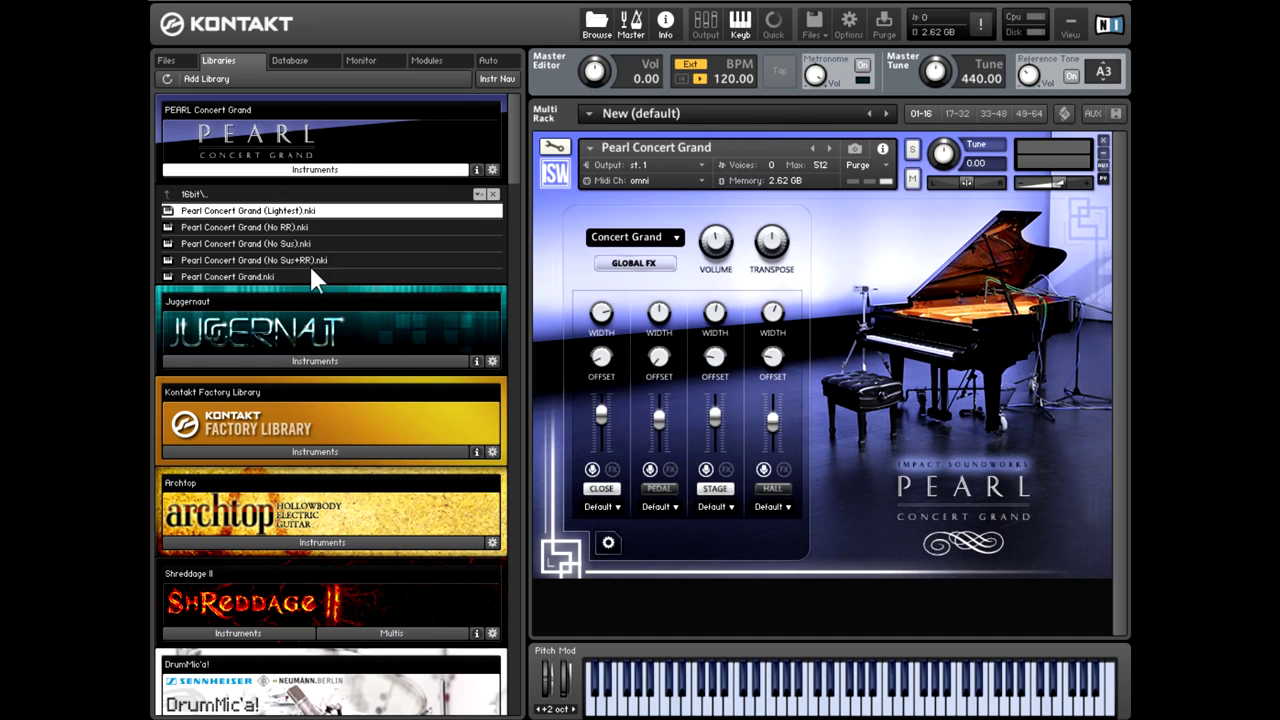
Replace the loaded piano with the Lightest patch and turn off its Stage mics.
left_click_drag(307, 259, 563, 264)
left_click(514, 424)
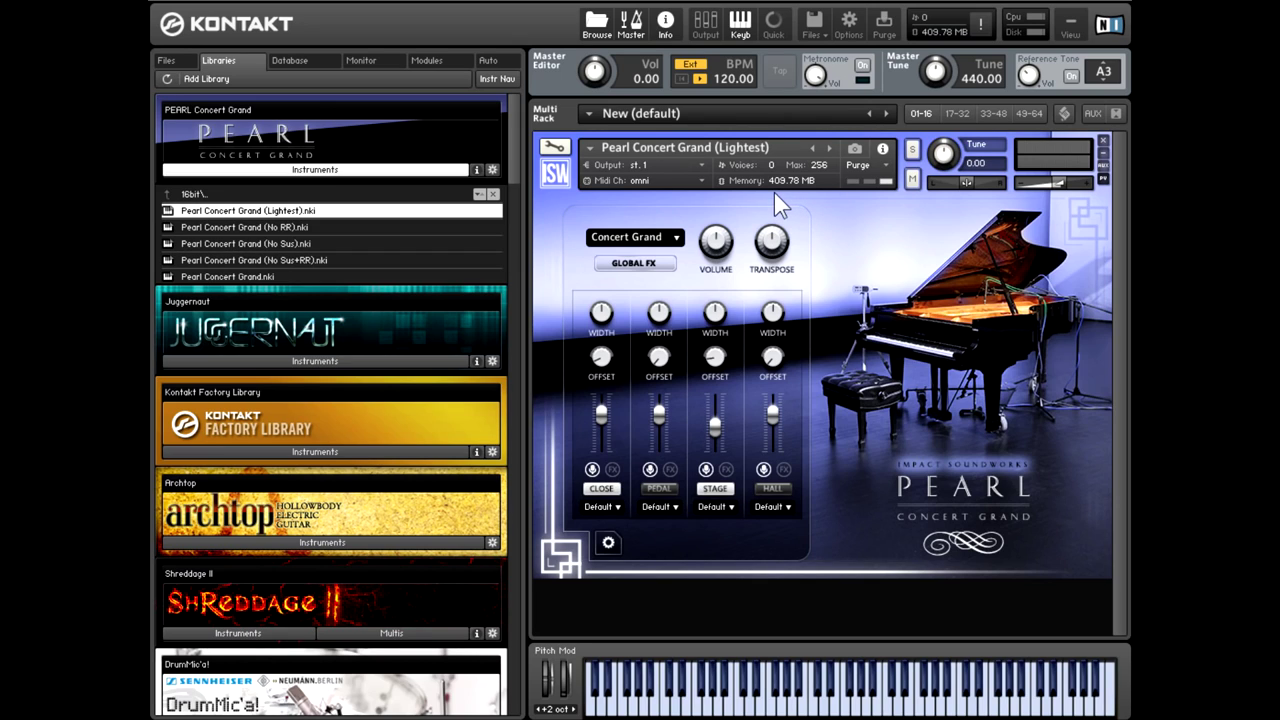
left_click(715, 488)
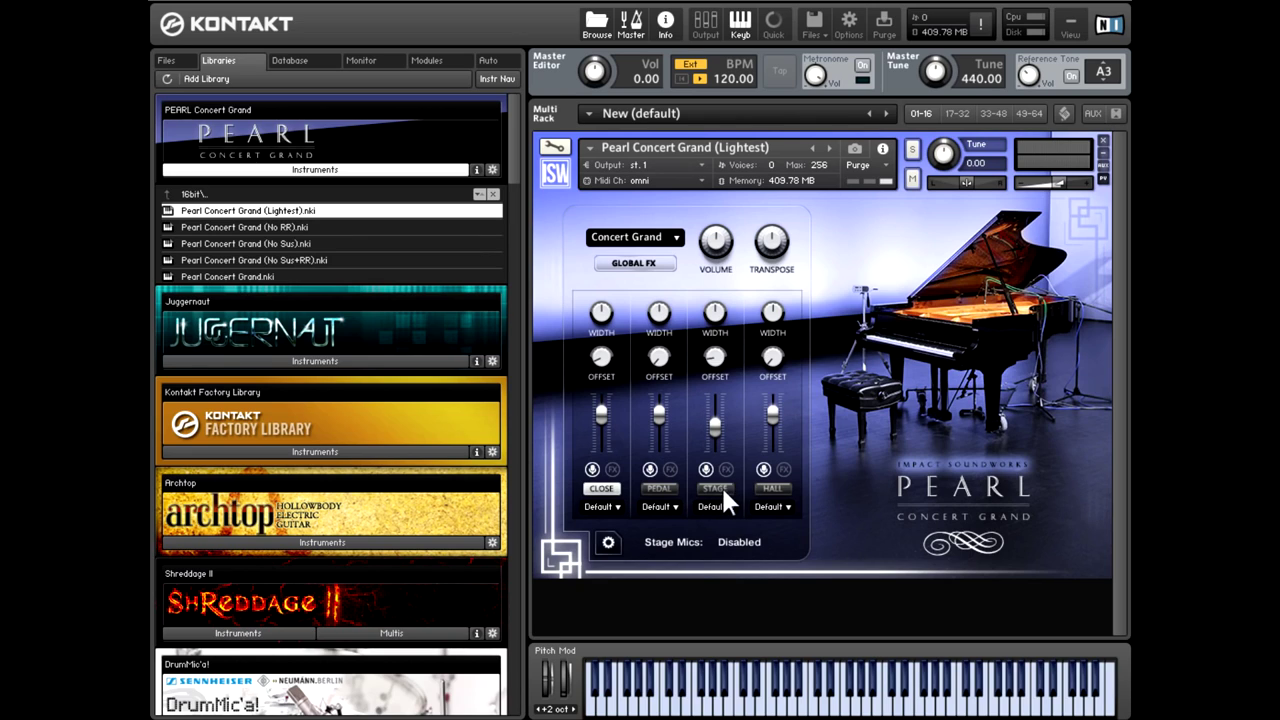